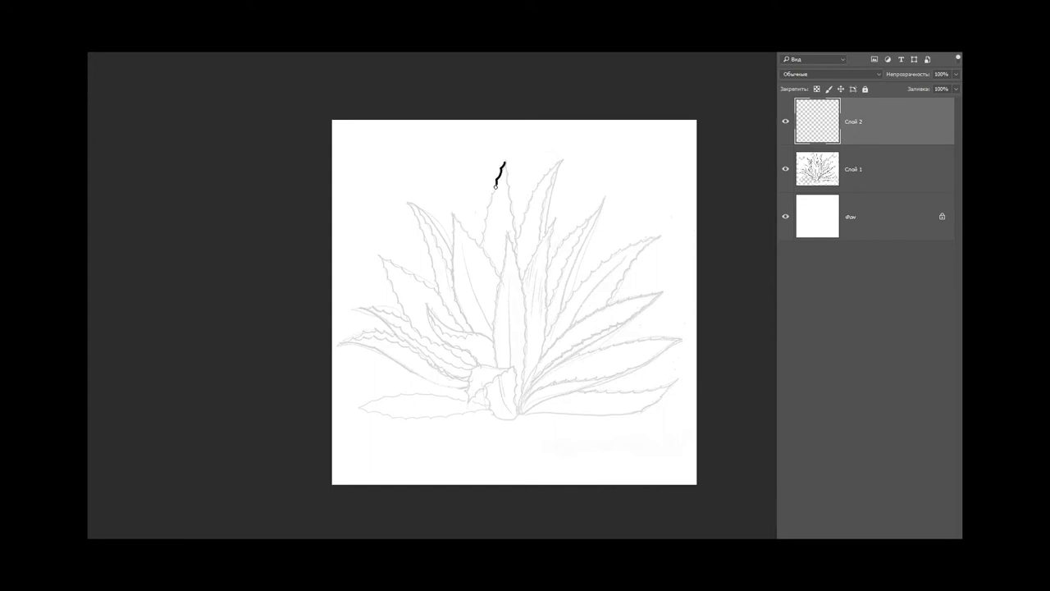
Step: Ink both edges of the top leaf and the upper outline of the next leaf right
left_click_drag(496, 186, 481, 246)
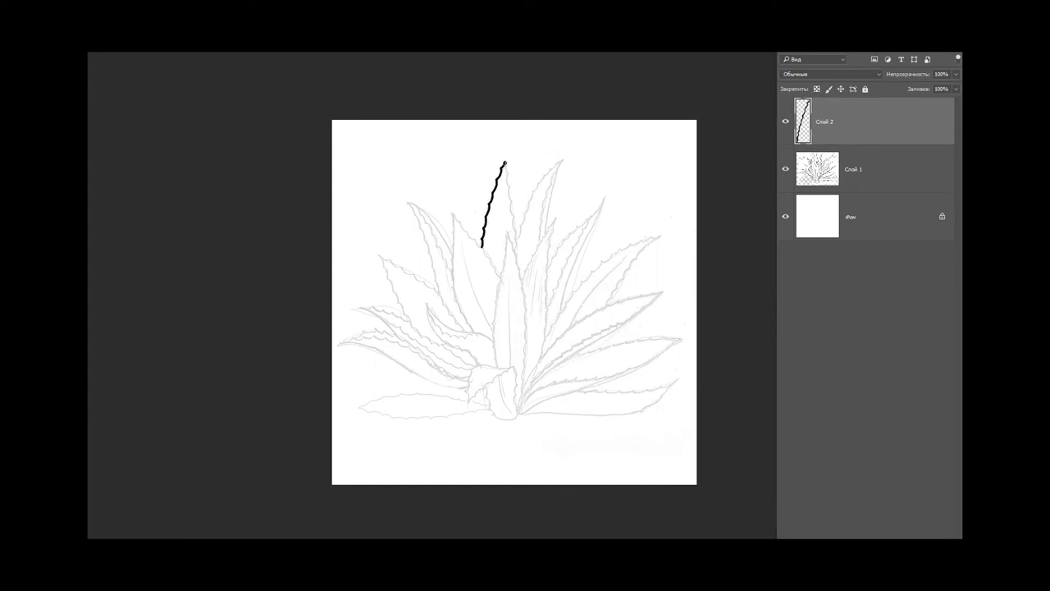
left_click_drag(506, 167, 518, 247)
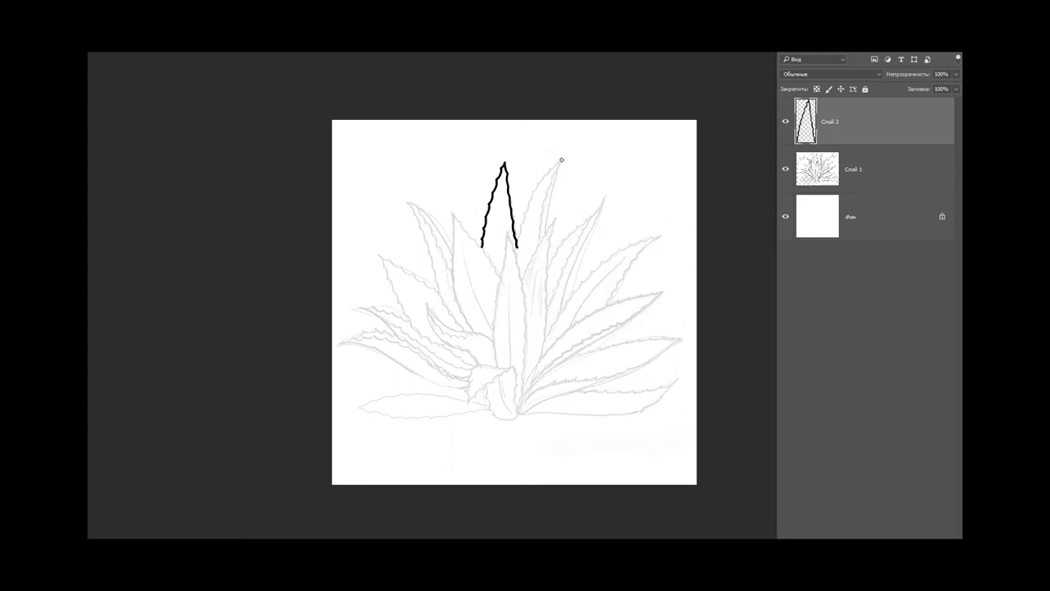
left_click_drag(542, 177, 517, 247)
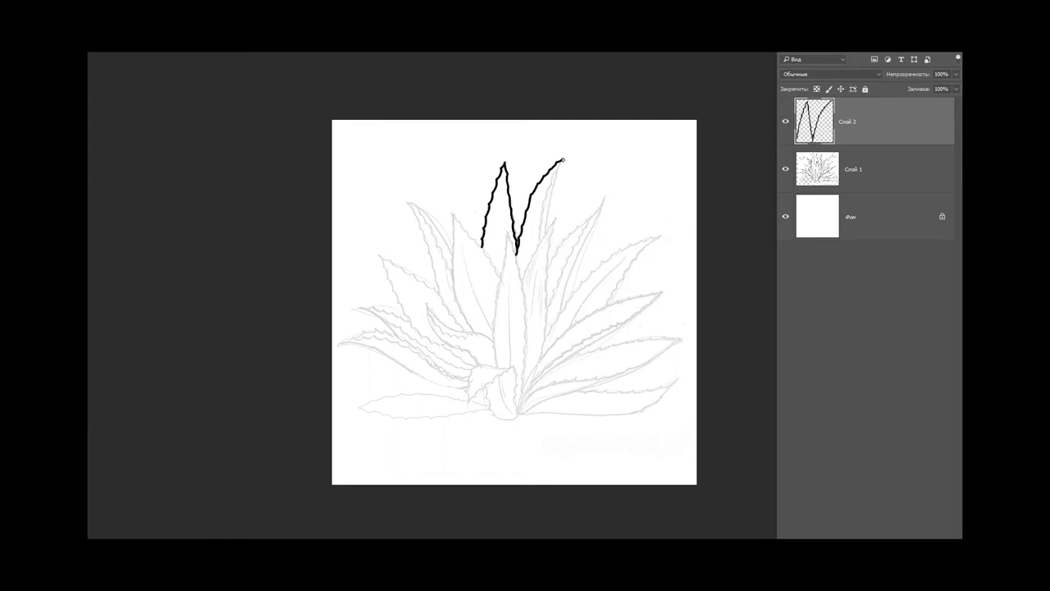
left_click_drag(563, 160, 520, 280)
Step: Trace the second leaf's lower edge, redoing a misplaced stroke, and outline the third leaf
left_click_drag(556, 217, 545, 350)
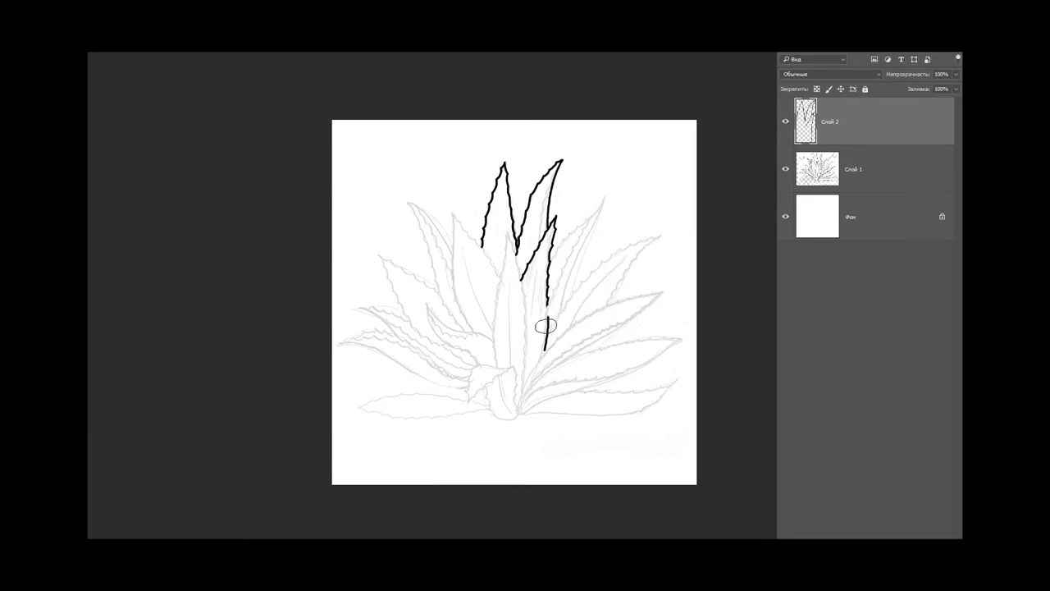
key("ctrl+z")
left_click_drag(548, 300, 537, 364)
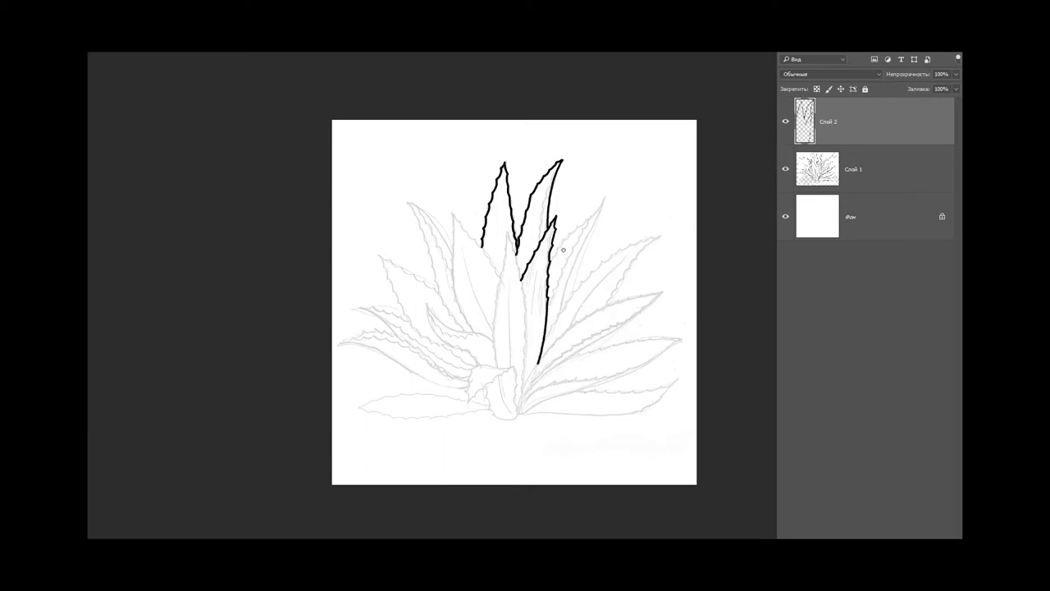
mouse_move(551, 258)
left_mouse_down()
mouse_move(599, 208)
mouse_move(566, 302)
left_mouse_up()
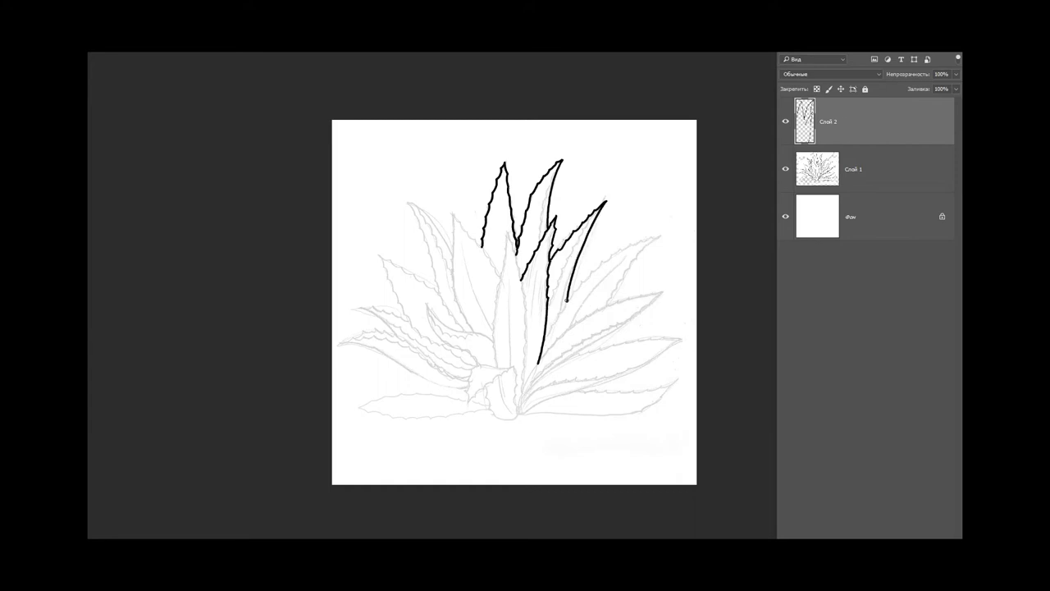
mouse_move(546, 338)
left_mouse_down()
mouse_move(587, 274)
mouse_move(657, 236)
mouse_move(604, 307)
left_mouse_up()
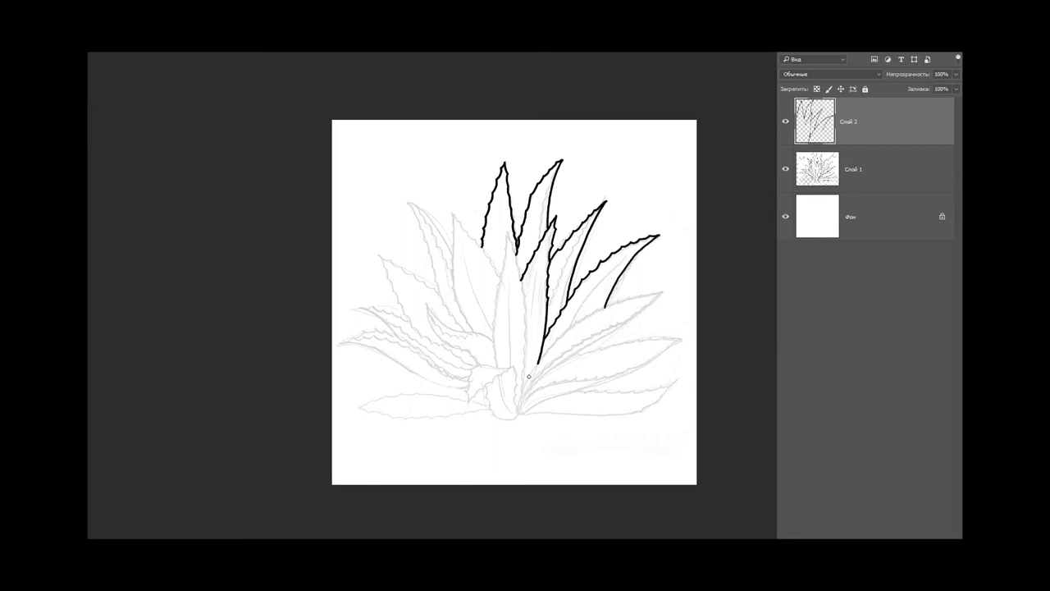
Step: Outline both edges of the next lower right-hand leaf, with a short stroke at its base
mouse_move(539, 363)
left_mouse_down()
mouse_move(611, 304)
mouse_move(664, 292)
mouse_move(625, 322)
left_mouse_up()
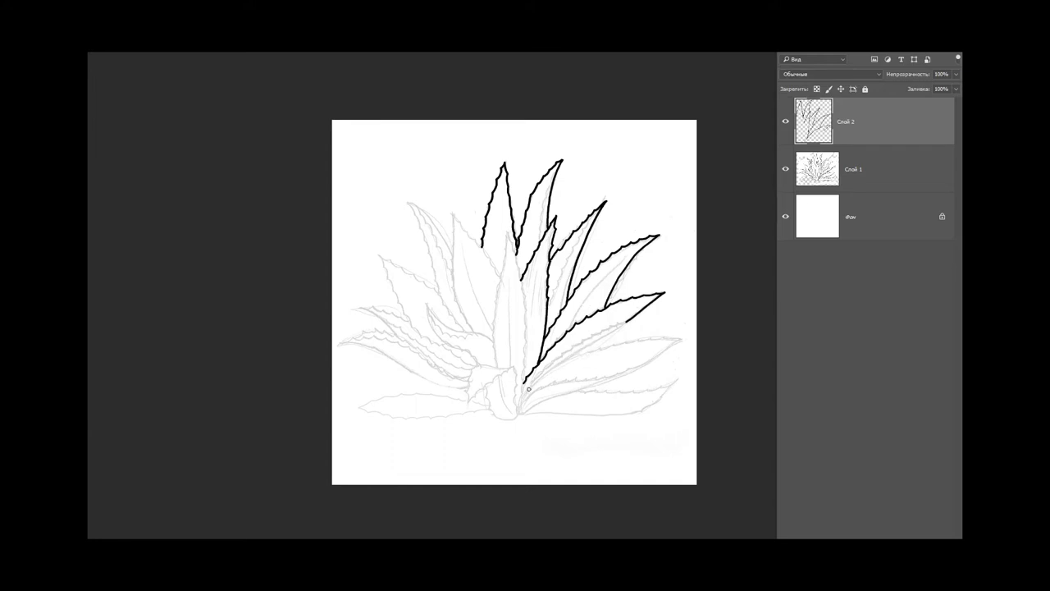
left_click_drag(520, 404, 626, 321)
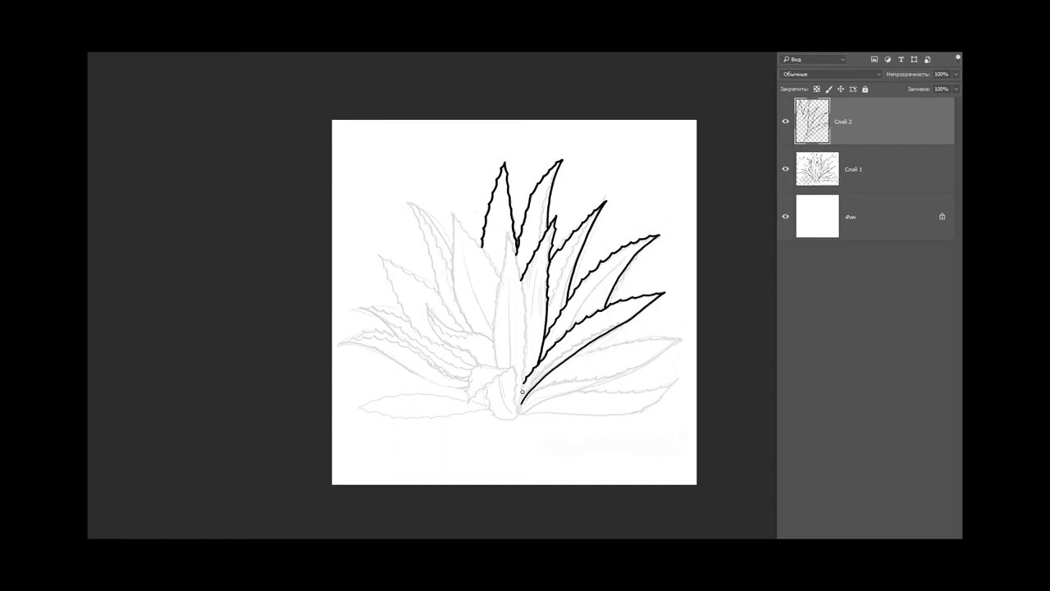
left_click_drag(522, 392, 620, 322)
key("]")
key("]")
key("]")
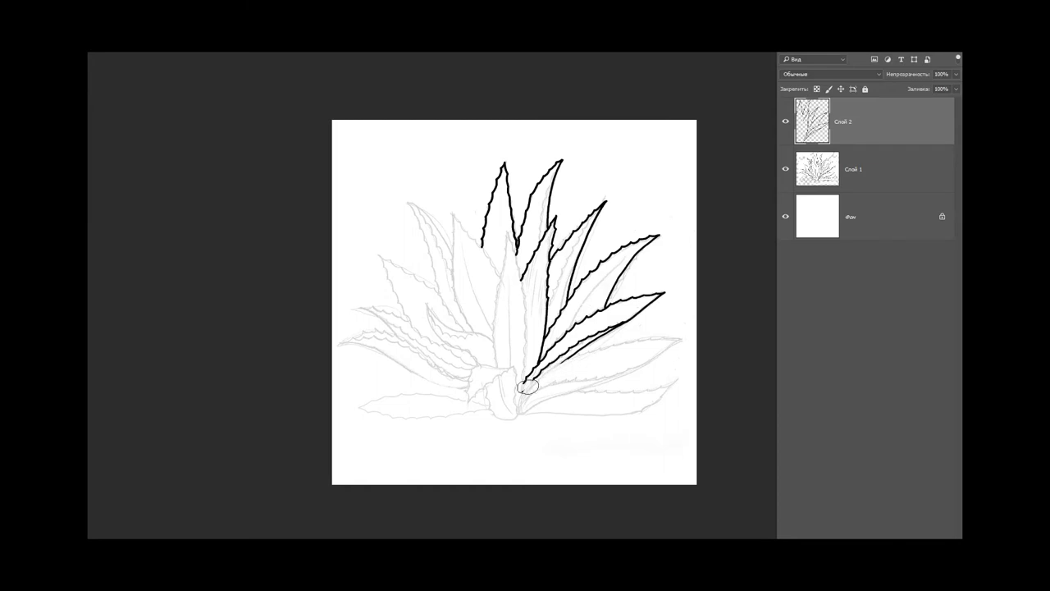
key("[")
key("[")
key("[")
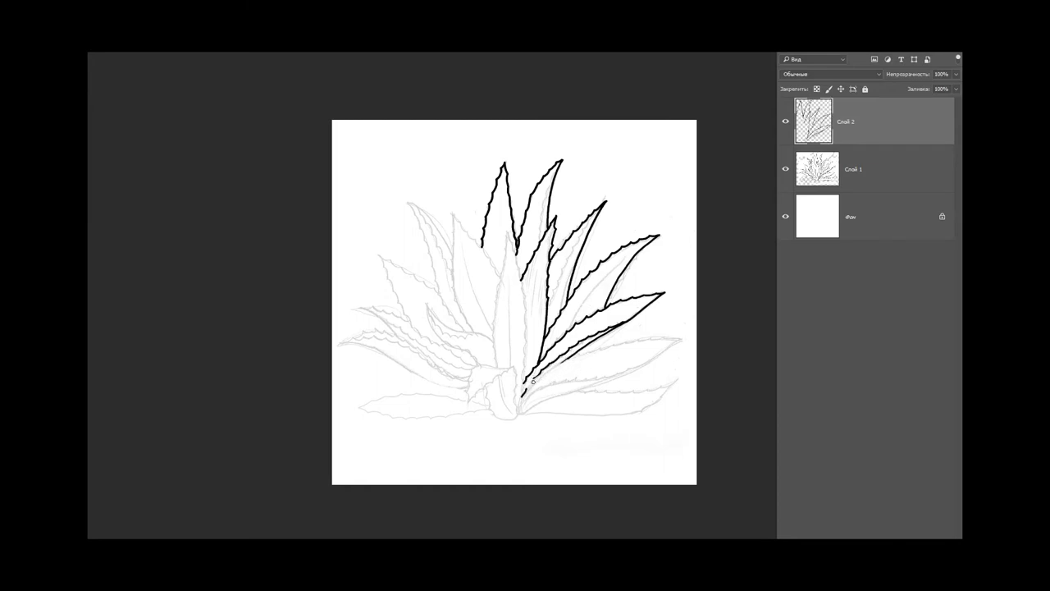
mouse_move(534, 381)
left_mouse_down()
mouse_move(537, 391)
mouse_move(588, 350)
left_mouse_up()
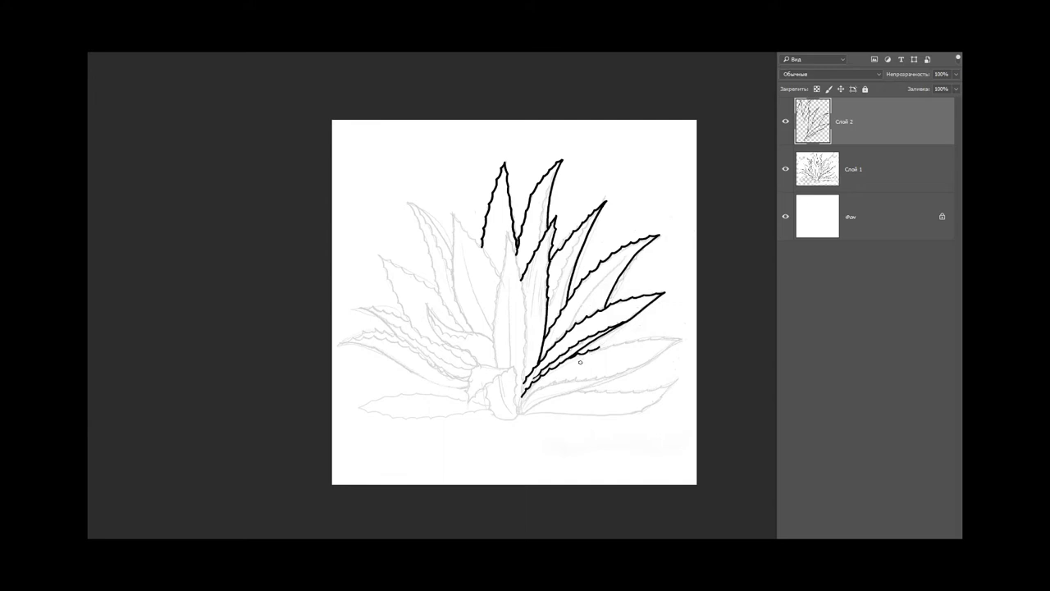
Step: Outline the long lower right leaf to its base, then enlarge the brush and zoom in
left_click_drag(598, 347, 684, 338)
mouse_move(522, 416)
left_mouse_down()
mouse_move(622, 379)
mouse_move(685, 337)
left_mouse_up()
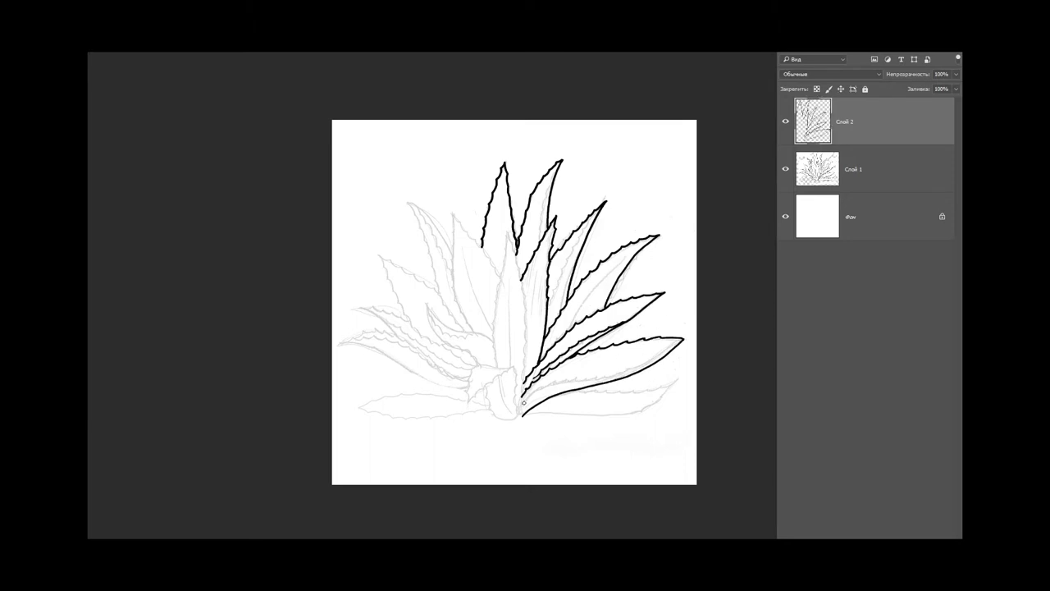
mouse_move(523, 407)
left_mouse_down()
mouse_move(527, 397)
mouse_move(607, 377)
left_mouse_up()
key("bracketright")
key("bracketright")
key("bracketright")
key("ctrl+plus")
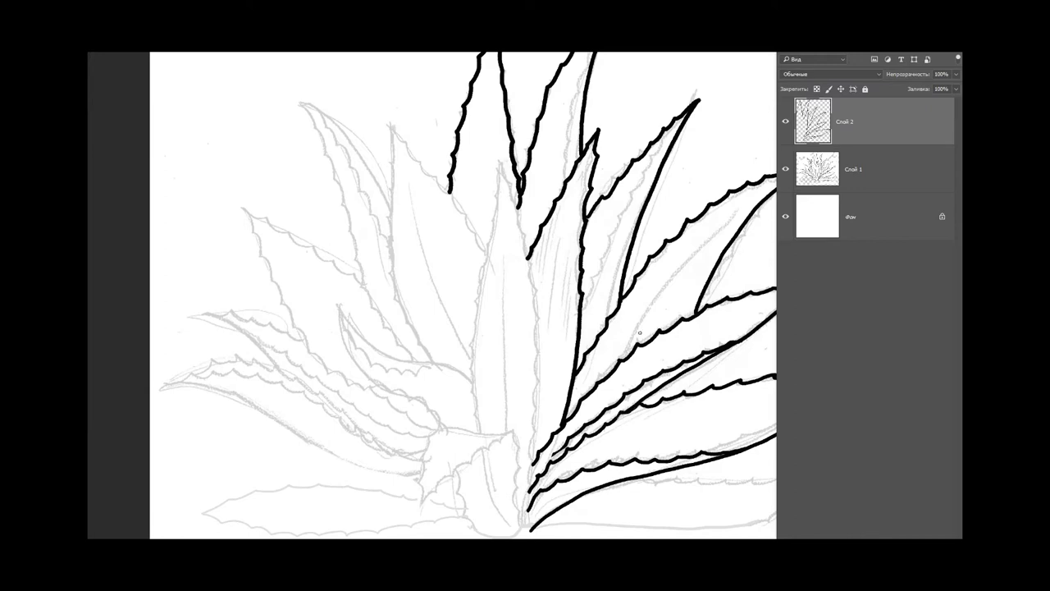
Step: Outline the lowest right leaf's serrated upper edge, replacing an unwanted stroke
key("ctrl+minus")
key("ctrl+minus")
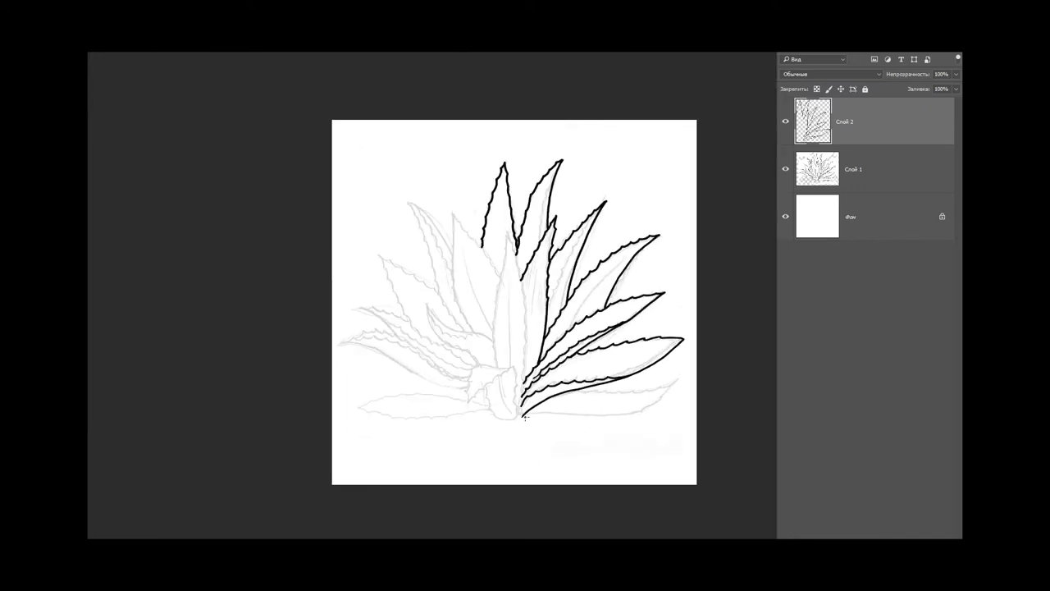
left_click_drag(525, 417, 654, 396)
key("ctrl+z")
left_click_drag(524, 418, 674, 382)
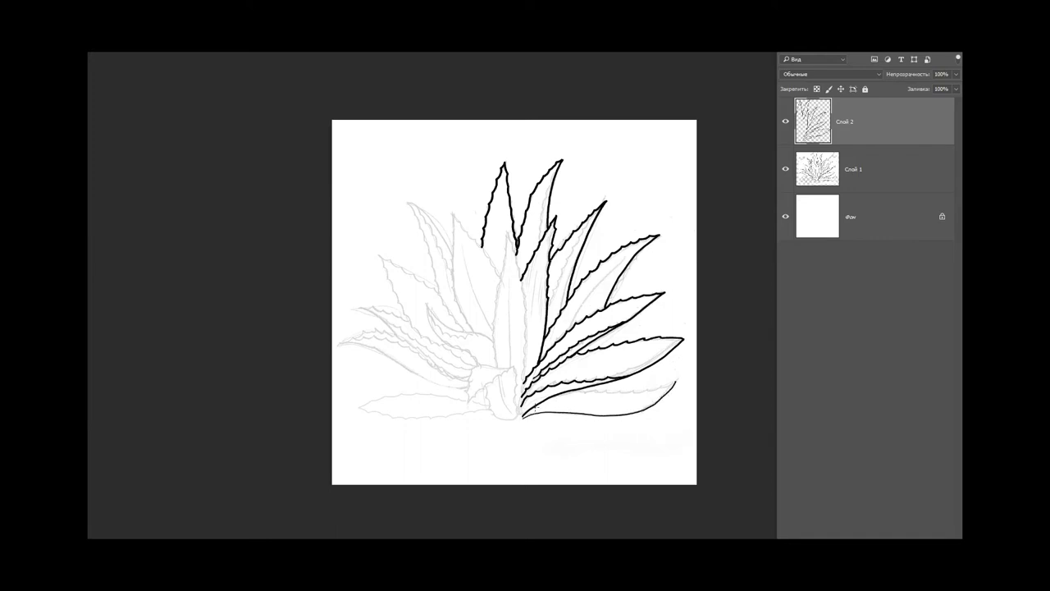
left_click_drag(534, 407, 676, 381)
Step: Trace the tall central leaf's edges down to the base, redoing wobbly strokes twice
left_click_drag(504, 256, 494, 358)
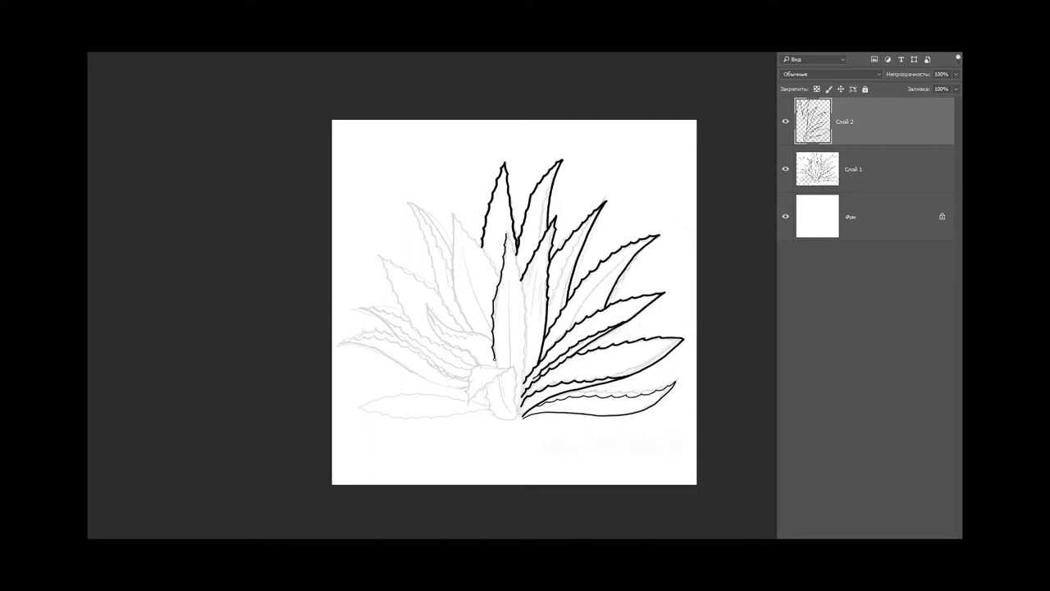
left_click_drag(506, 236, 523, 365)
key("ctrl+z")
left_click_drag(506, 233, 525, 375)
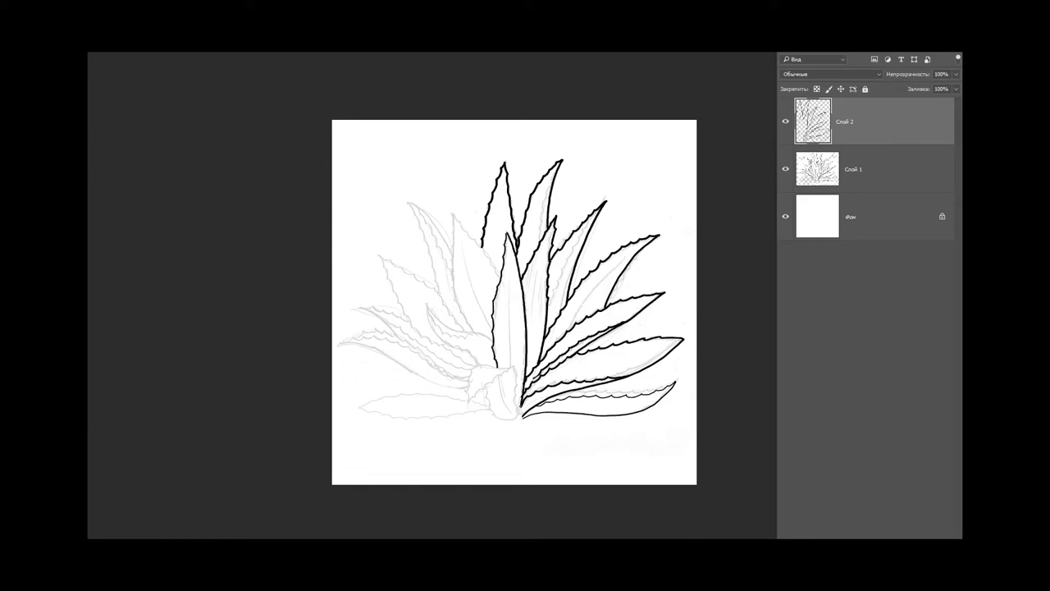
key("ctrl+z")
mouse_move(506, 232)
left_mouse_down()
mouse_move(522, 300)
mouse_move(519, 420)
left_mouse_up()
key("ctrl+plus")
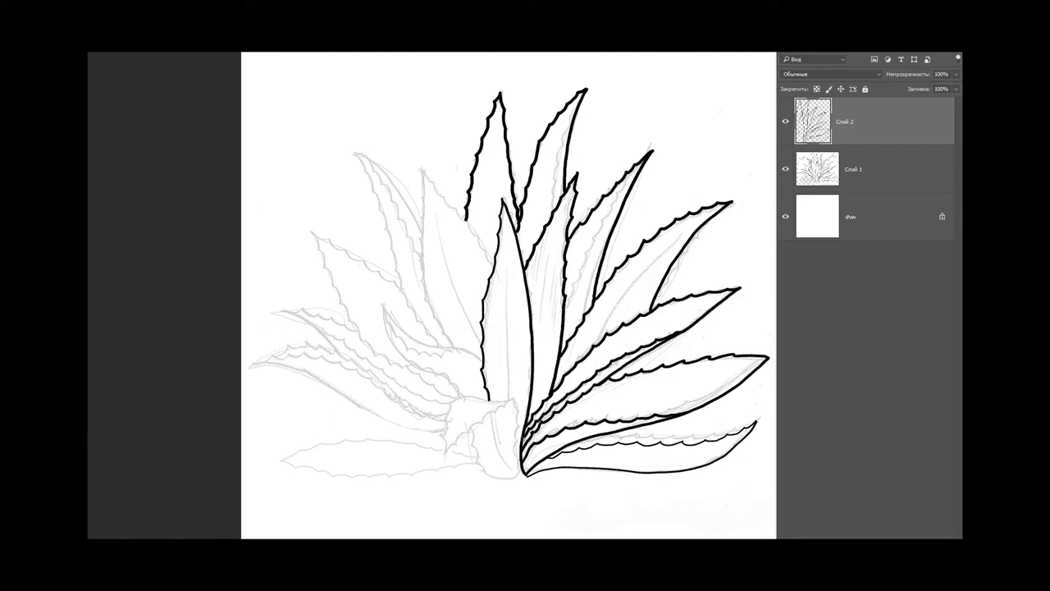
Step: Outline the small curled base leaf, restarting once, and ink its top edge
scroll(539, 459, "down", 1)
left_click_drag(472, 373, 529, 411)
key("ctrl+z")
mouse_move(471, 373)
left_mouse_down()
mouse_move(506, 391)
mouse_move(529, 382)
mouse_move(535, 451)
left_mouse_up()
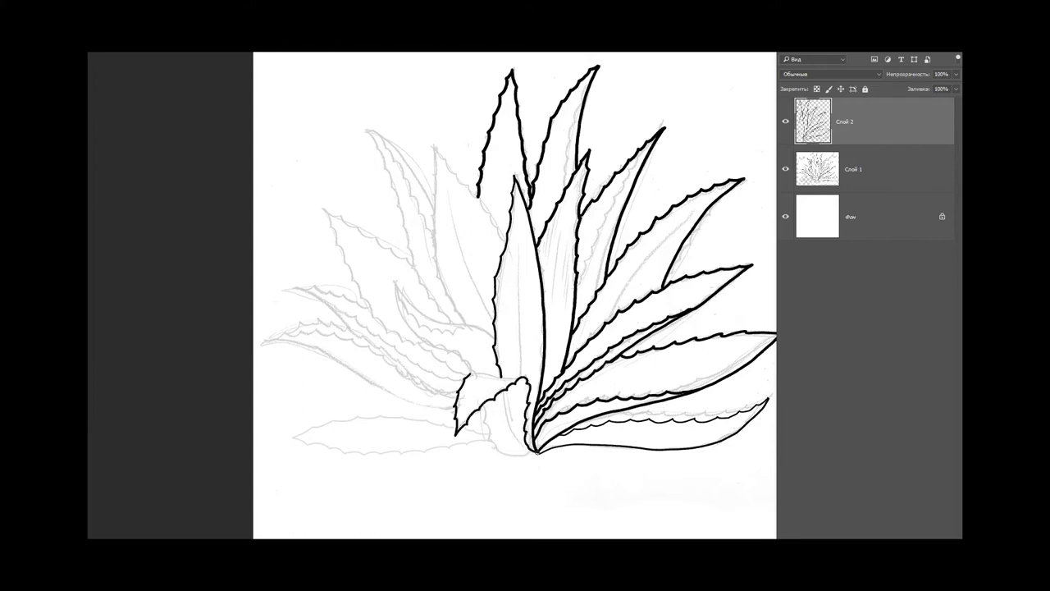
mouse_move(484, 404)
left_mouse_down()
mouse_move(493, 452)
mouse_move(529, 461)
mouse_move(535, 451)
left_mouse_up()
left_click_drag(471, 375, 521, 380)
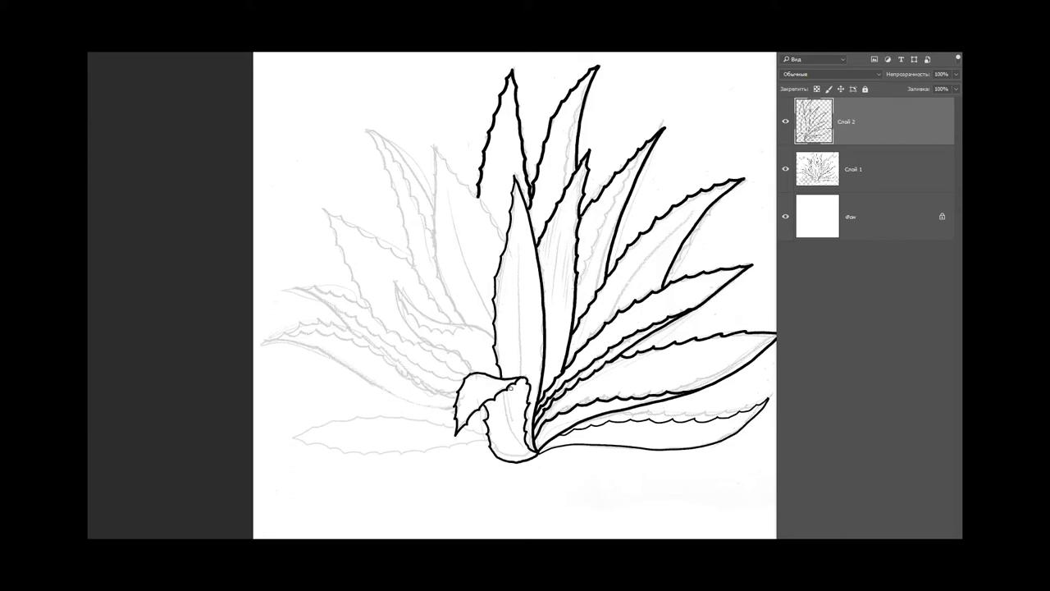
Step: Ink the upper-left leaf edges down toward the base, undoing failed strokes
key("ctrl+minus")
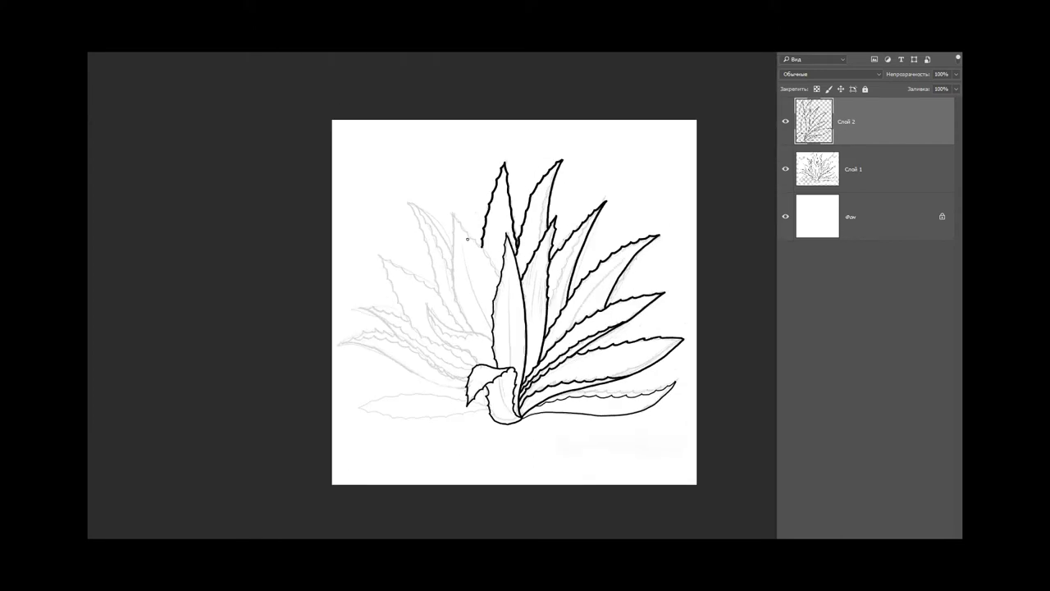
left_click_drag(452, 214, 466, 333)
key("ctrl+z")
key("ctrl+z")
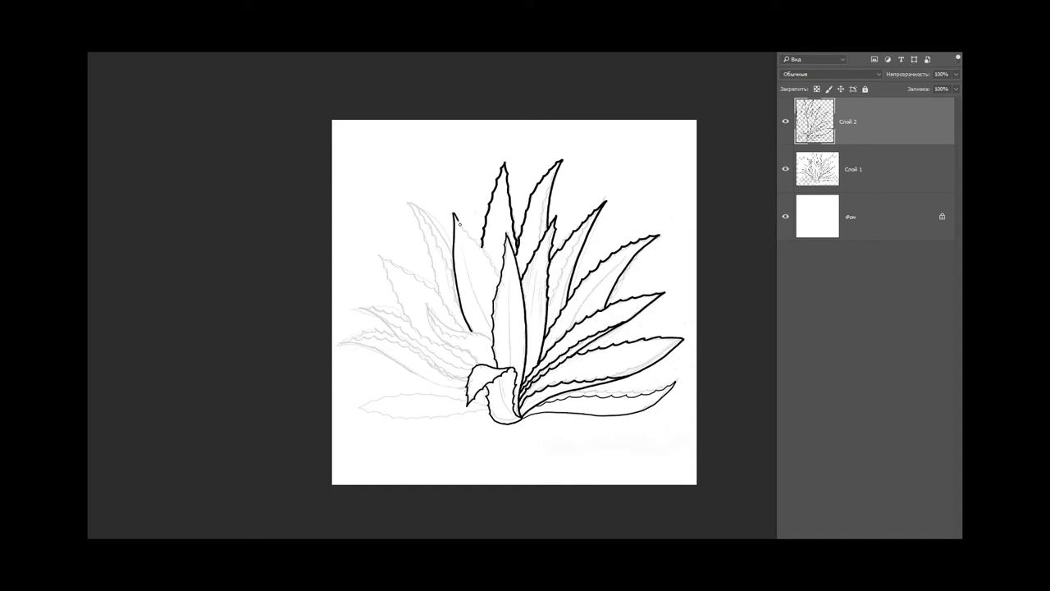
left_click_drag(481, 252, 495, 270)
left_click_drag(419, 228, 464, 331)
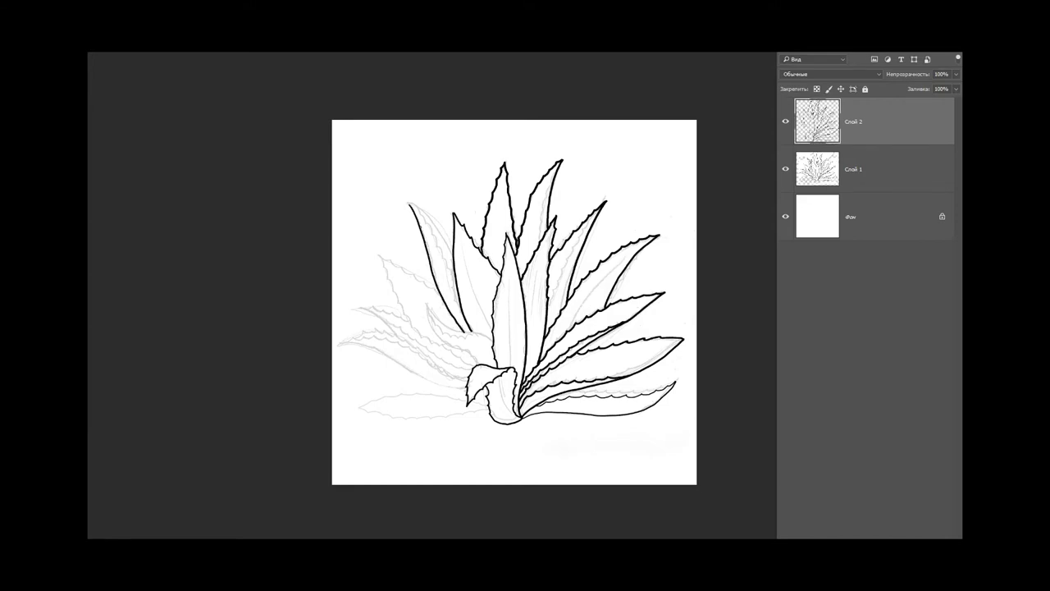
left_click_drag(414, 209, 449, 250)
key("ctrl+z")
Step: Ink the curving lower edge of a left leaf from its tip downward
mouse_move(427, 307)
left_mouse_down()
mouse_move(450, 327)
mouse_move(486, 332)
left_mouse_up()
left_click_drag(427, 313, 495, 363)
key("ctrl+z")
key("ctrl+z")
mouse_move(427, 309)
left_mouse_down()
mouse_move(433, 333)
mouse_move(489, 365)
left_mouse_up()
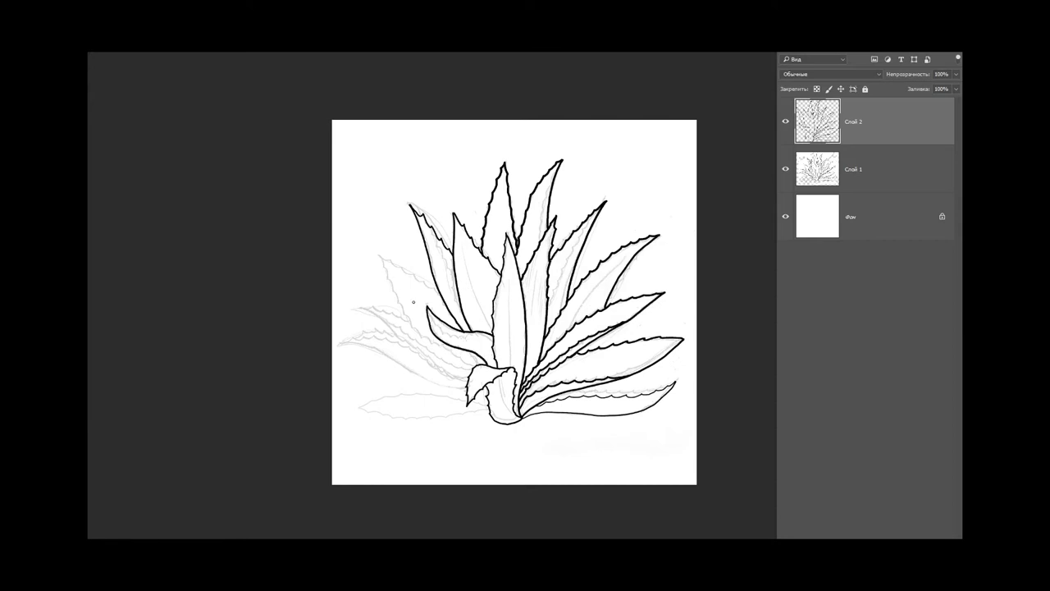
Step: Outline the far-left leaf's serrated upper edge and tip, redoing strokes until clean
mouse_move(379, 257)
left_mouse_down()
mouse_move(414, 330)
mouse_move(462, 355)
left_mouse_up()
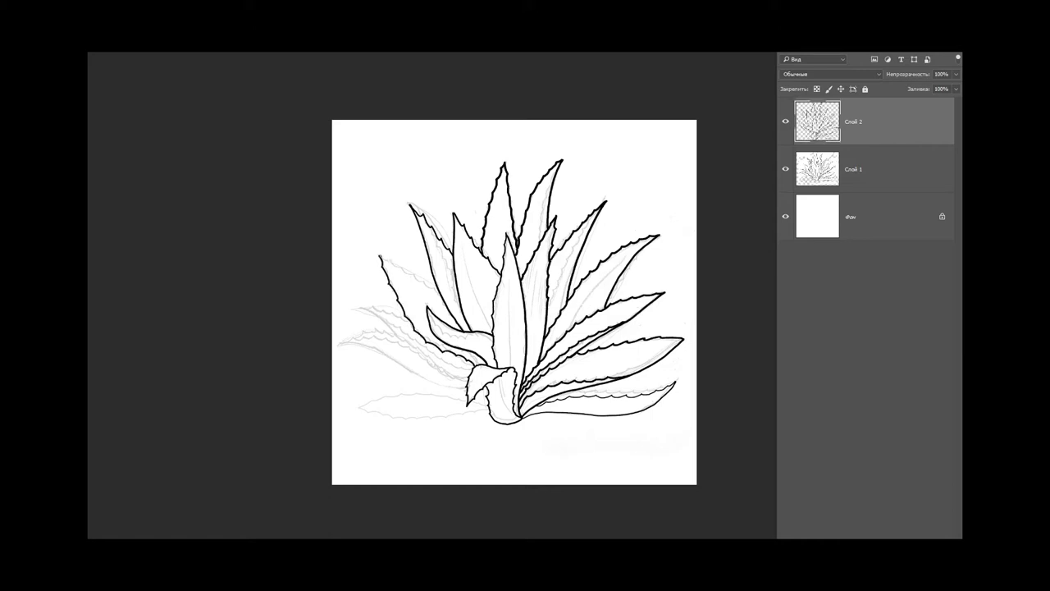
left_click_drag(379, 257, 425, 284)
left_click_drag(358, 310, 467, 384)
left_click_drag(359, 308, 387, 310)
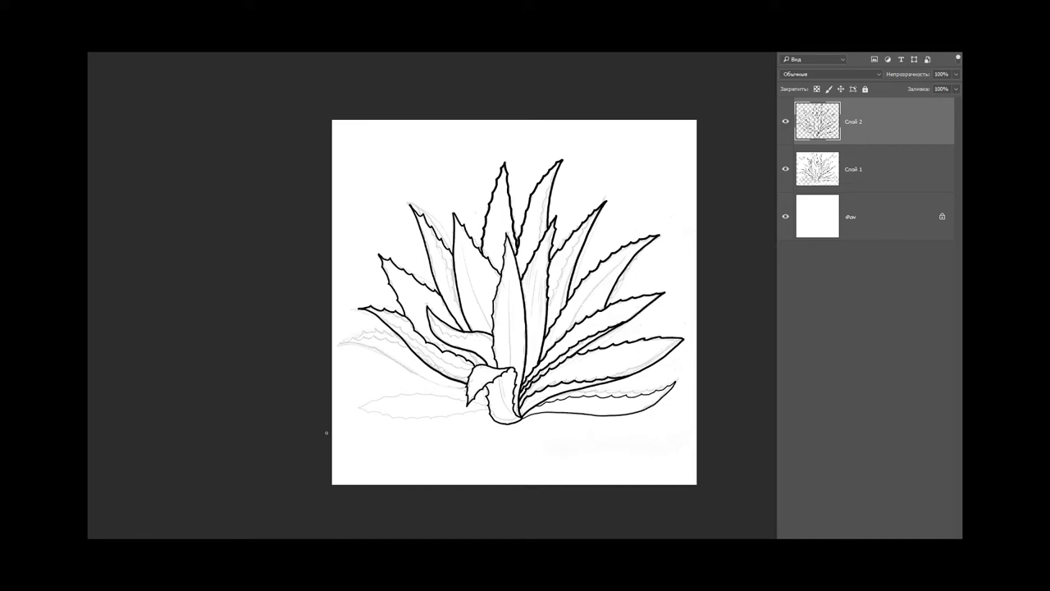
key("ctrl+z")
left_click_drag(359, 308, 398, 320)
key("ctrl+z")
key("ctrl+z")
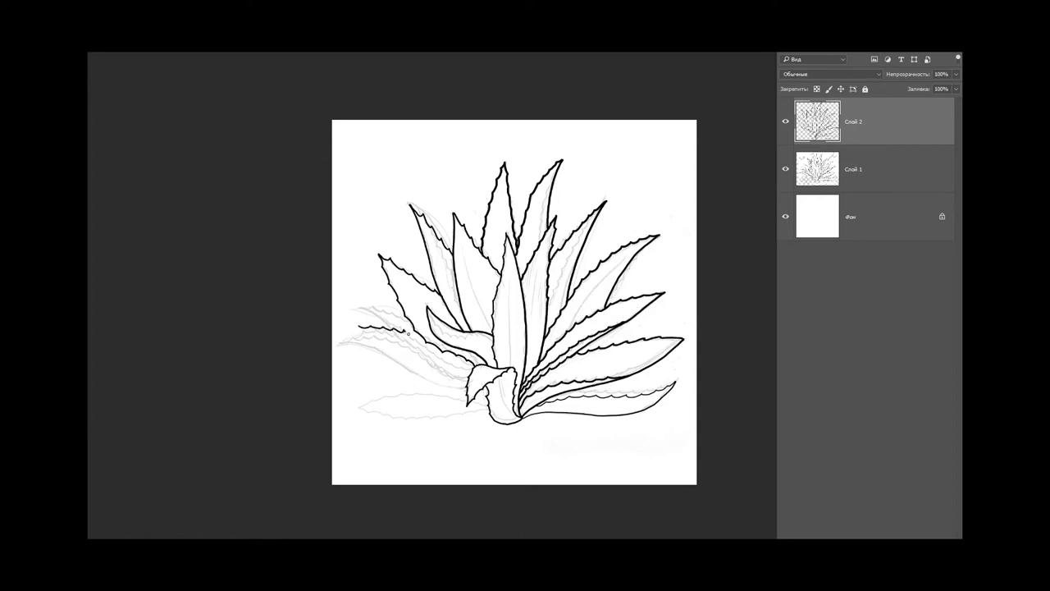
left_click_drag(358, 326, 464, 381)
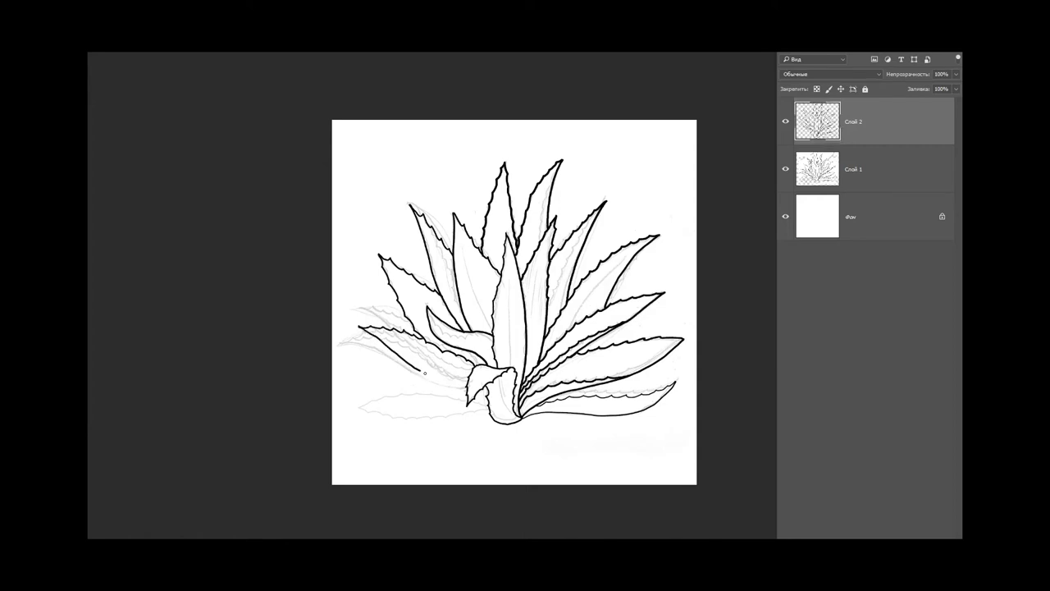
key("ctrl+z")
left_click_drag(357, 326, 450, 387)
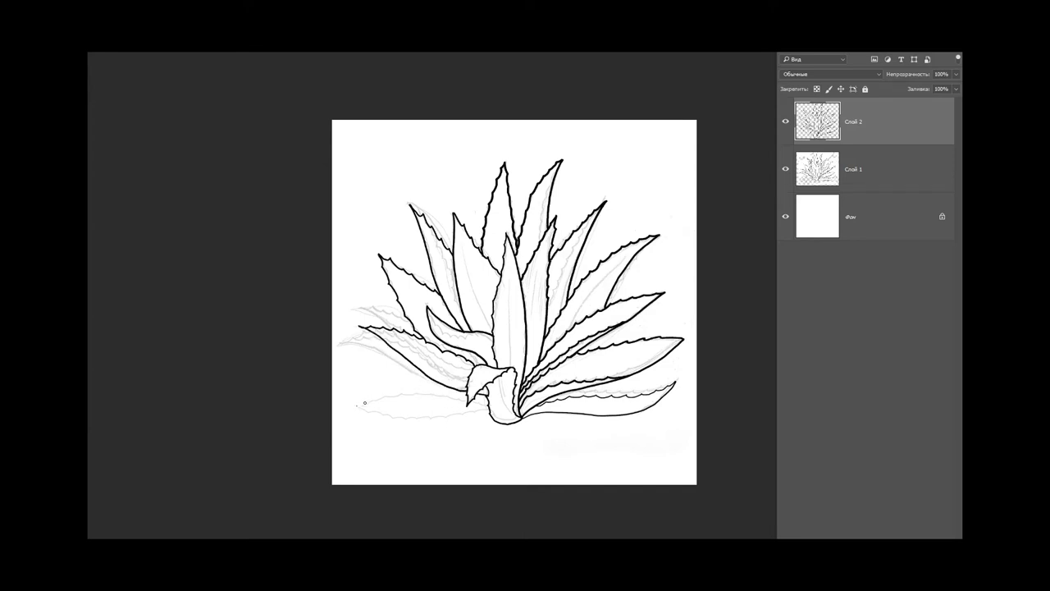
Step: Outline the long bottom-left leaf, including its serrated underside
left_click_drag(364, 402, 469, 401)
key("ctrl+z")
mouse_move(356, 404)
left_mouse_down()
mouse_move(423, 393)
mouse_move(466, 401)
left_mouse_up()
mouse_move(365, 405)
left_mouse_down()
mouse_move(447, 420)
mouse_move(485, 410)
left_mouse_up()
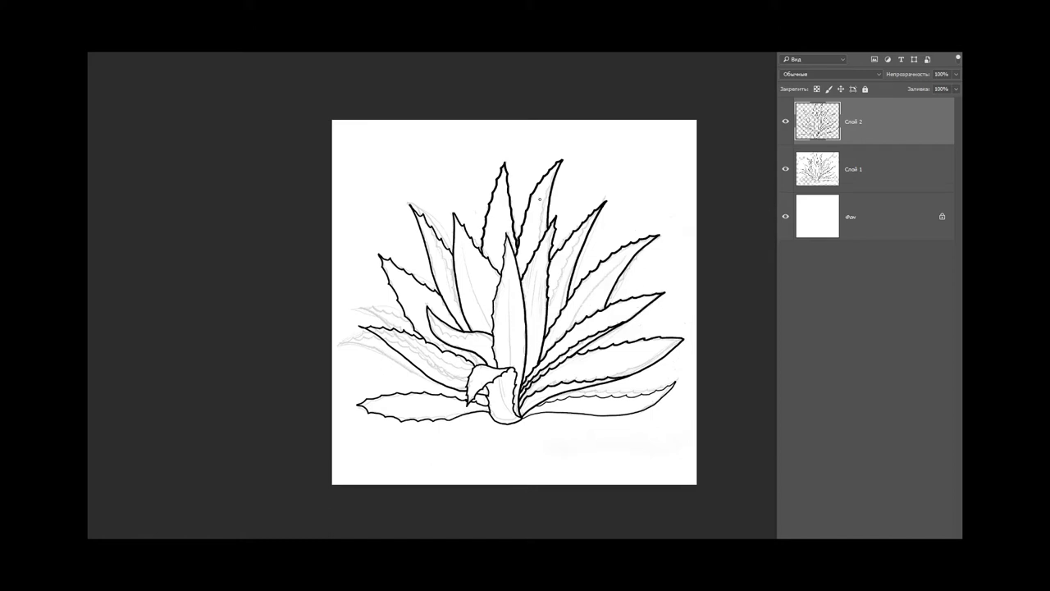
Step: Thicken all outlines by applying a Stroke to the Слой 2 selection
left_click(825, 125, "ctrl")
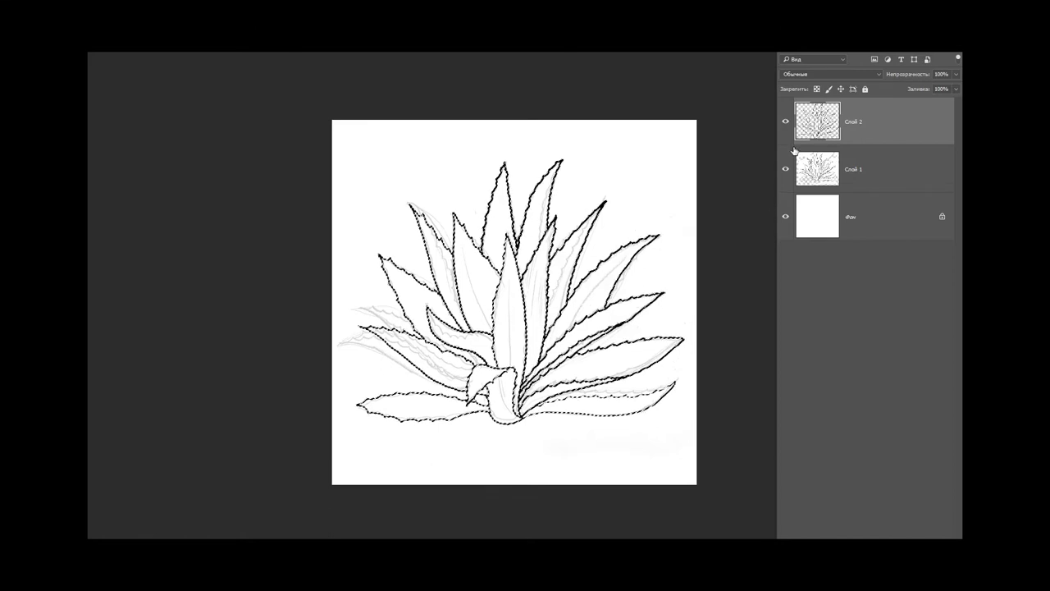
right_click(402, 385)
left_click(168, 194)
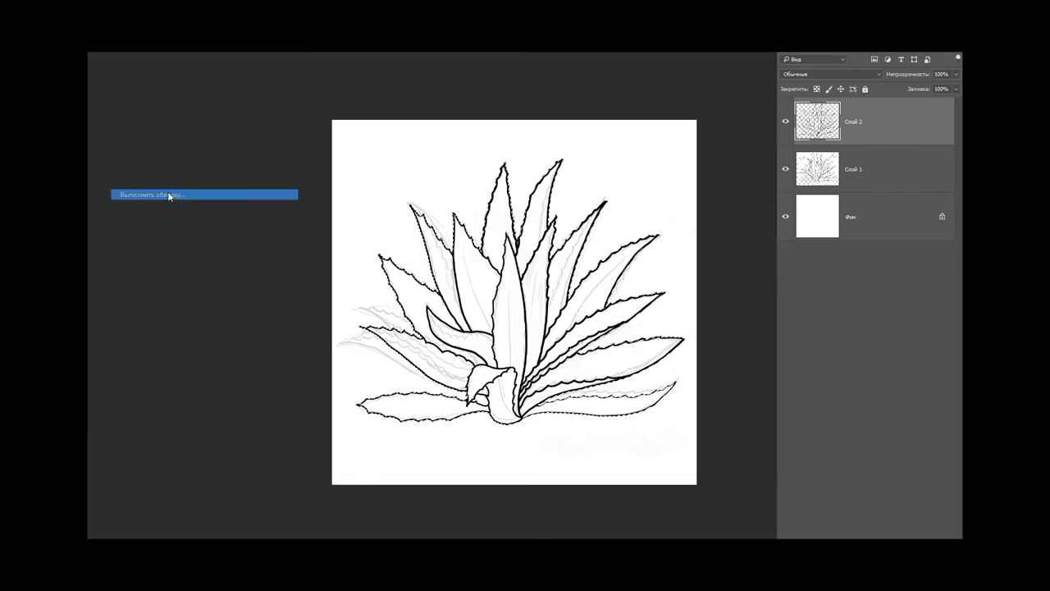
left_click(630, 322)
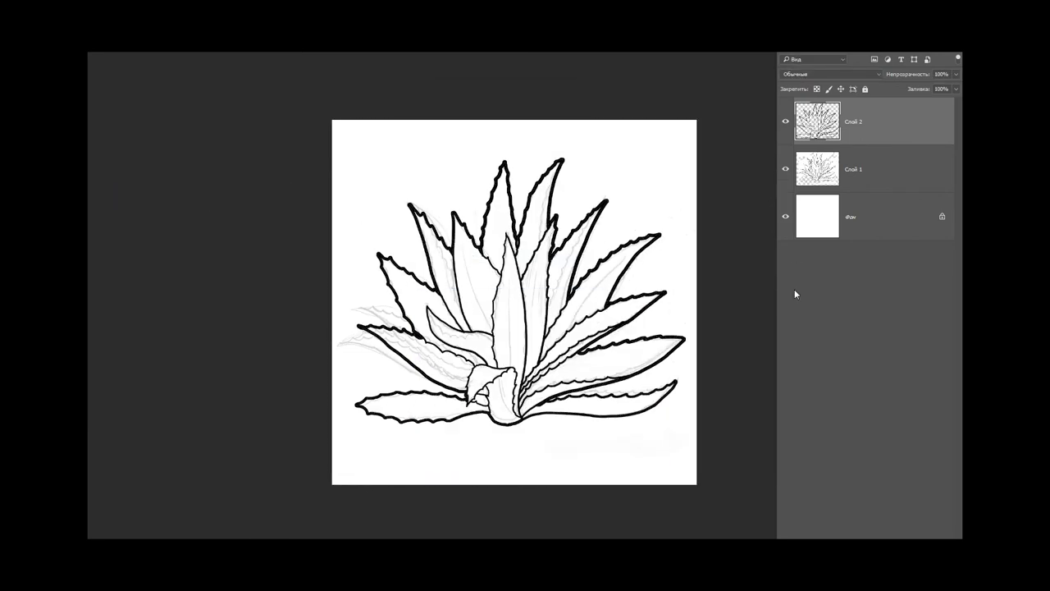
Step: Hide the Слой 1 sketch and erase excess line at the left leaf tip
left_click(785, 169)
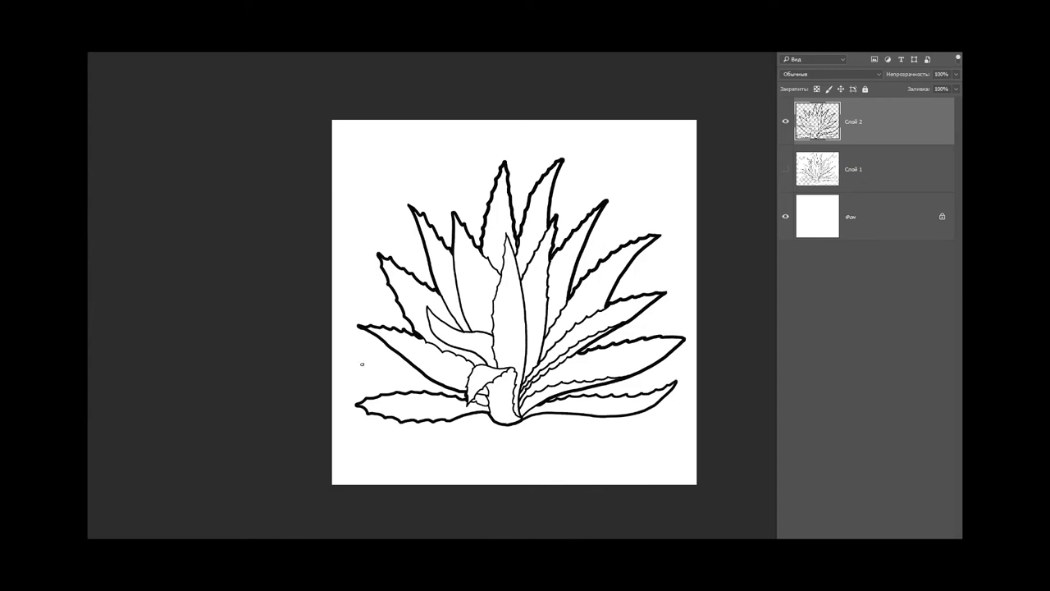
left_click_drag(355, 327, 364, 331)
key("ctrl+plus")
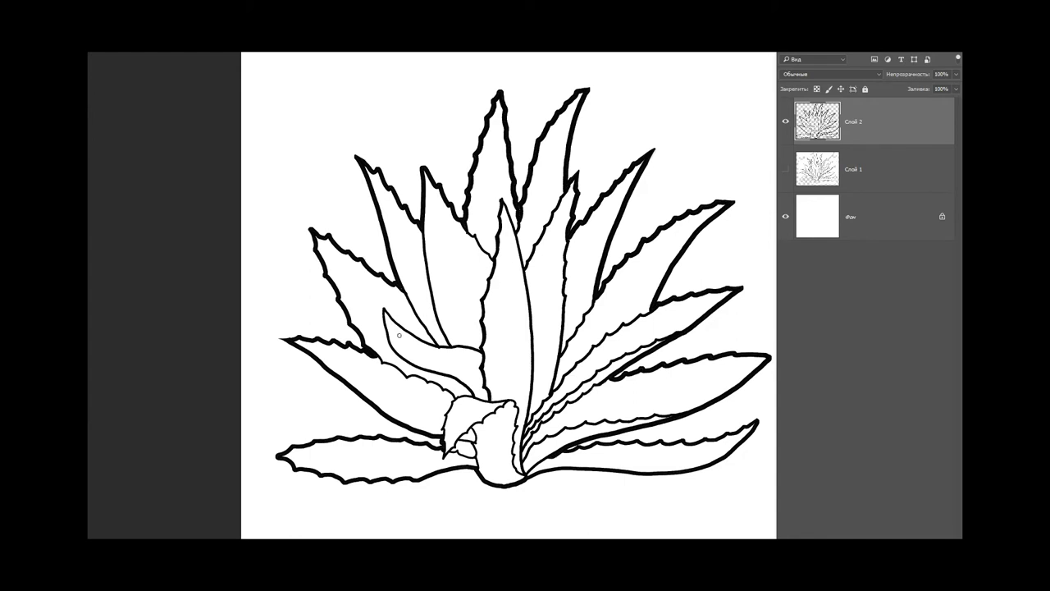
Step: Stipple dots down the upper-left leaf and ink the left and top edges of the base
left_click(430, 190)
left_click(439, 201)
left_click(432, 205)
left_click(434, 210)
left_click(428, 218)
left_click(427, 221)
left_click(430, 227)
left_click_drag(456, 396, 442, 437)
mouse_move(453, 397)
left_mouse_down()
mouse_move(517, 405)
mouse_move(520, 474)
left_mouse_up()
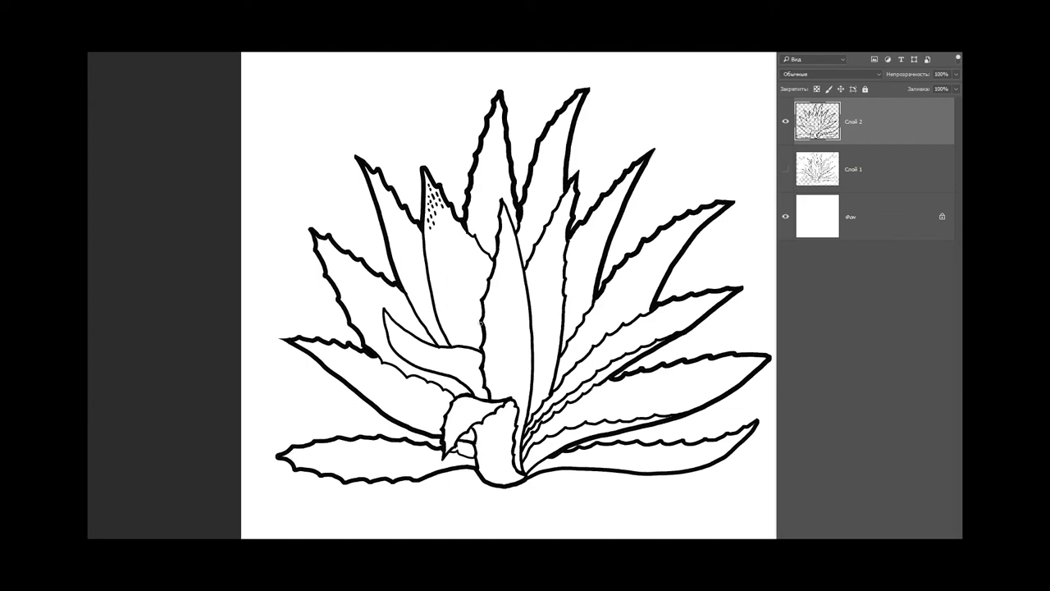
Step: Add more stipple dots to the leaf and draw a thin vein line inside it
left_click(428, 232)
left_click(439, 222)
left_click(449, 241)
left_click_drag(451, 245, 480, 315)
Step: Stipple a diagonal row of dots down the neighbouring leaf
left_click(450, 239)
left_click(452, 242)
left_click(456, 247)
left_click(460, 251)
left_click(470, 266)
left_click(475, 287)
Step: Stipple dots along that leaf's right edge and lower section
left_click(482, 275)
left_click(484, 263)
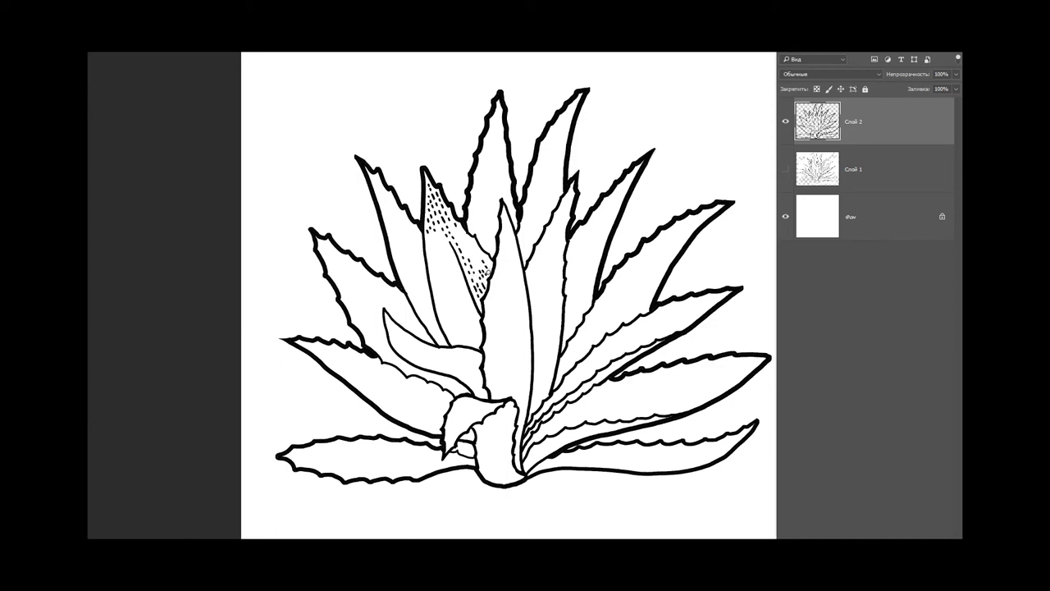
left_click(487, 259)
left_click(490, 266)
left_click(475, 247)
left_click(480, 266)
left_click(477, 277)
left_click(483, 282)
Step: Draw a thin line down the next leaf and stipple it along its middle and left edge
left_click_drag(394, 216, 424, 284)
left_click(423, 297)
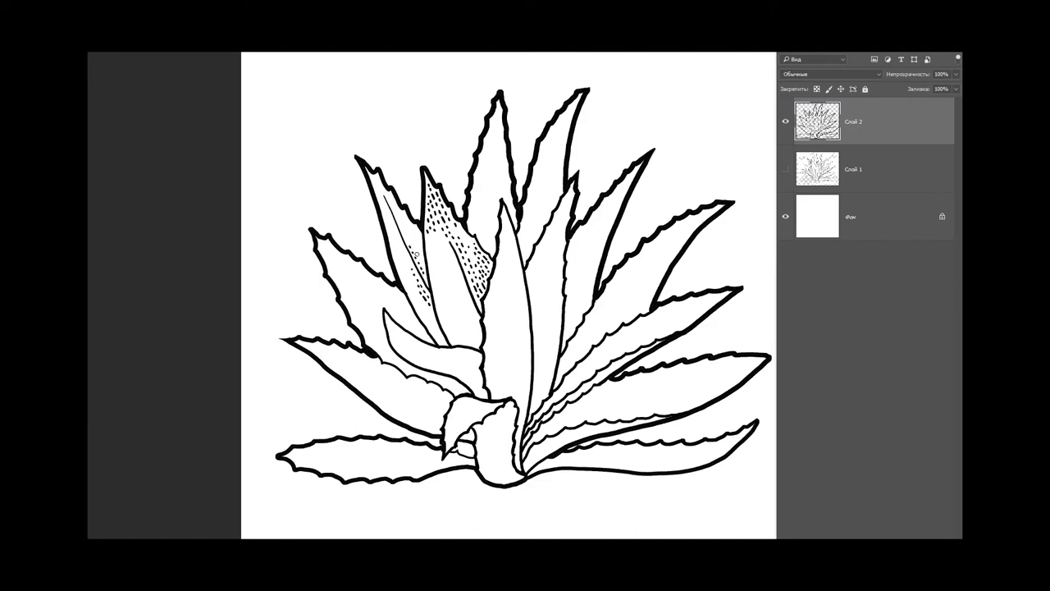
left_click(416, 255)
left_click(407, 239)
left_click(423, 318)
left_click(434, 329)
left_click(430, 314)
left_click(415, 292)
left_click(413, 297)
left_click(397, 262)
left_click(403, 265)
left_click(395, 246)
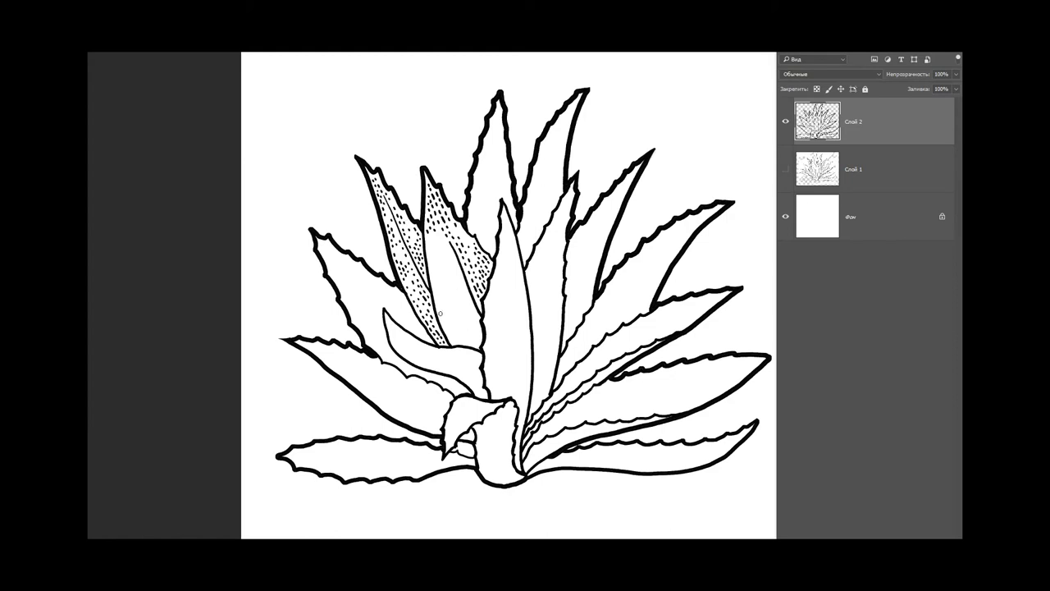
Step: Stipple dots around the leaf's base and add a short shading dash inside it
left_click(456, 338)
left_click(462, 339)
left_click(466, 334)
left_click(475, 343)
left_click(472, 316)
left_click(474, 316)
left_click(469, 319)
left_click(456, 320)
left_click(450, 316)
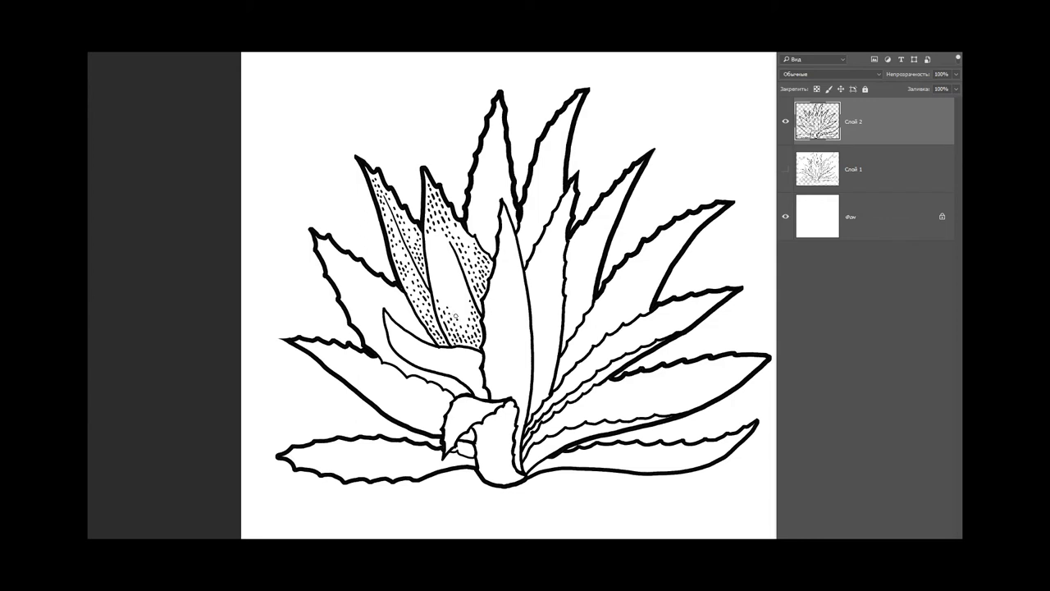
left_click(427, 237)
left_click_drag(453, 254, 463, 299)
left_click(470, 319)
Step: Try a centre line down the top leaf, undo it, and stipple the leaf's upper part
left_click_drag(492, 164, 489, 256)
key("ctrl+z")
left_click(475, 223)
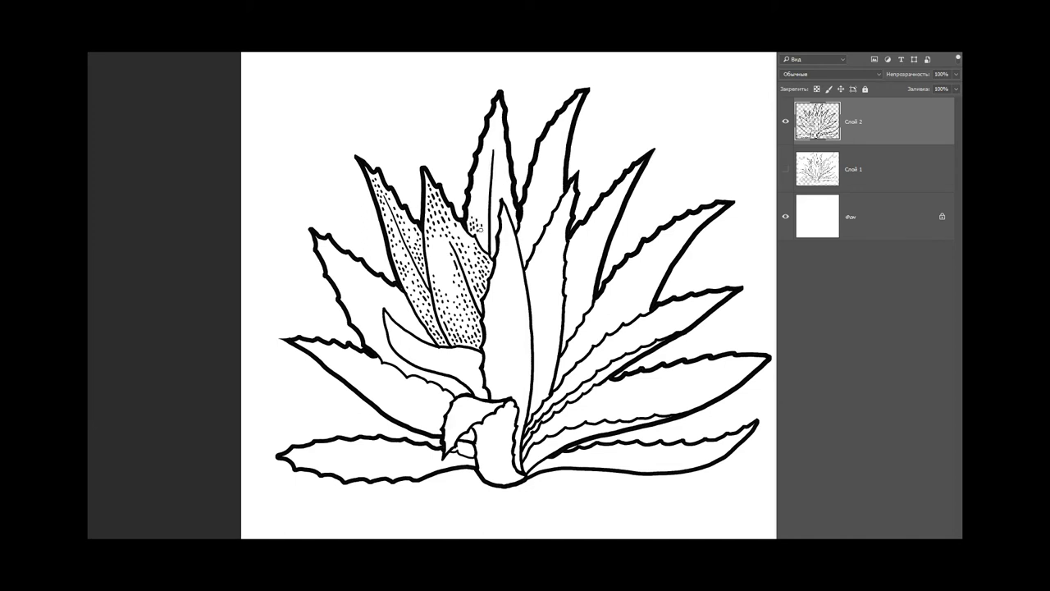
left_click(480, 235)
Step: Stipple dots and dashes down the tall upper leaf's center line from its tip
left_click(485, 196)
scroll(495, 195, "up", 2, "alt")
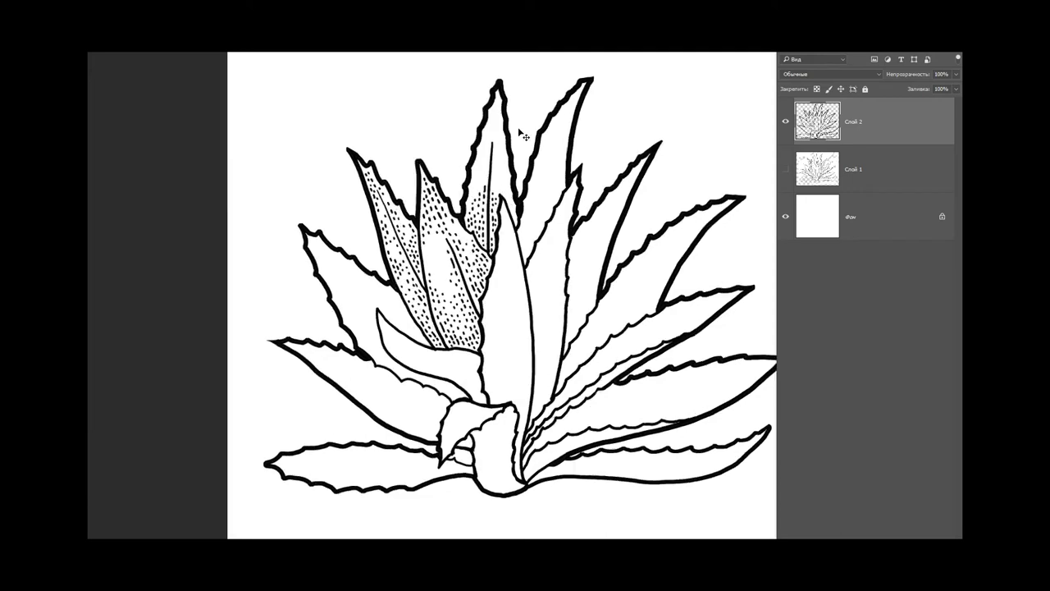
scroll(489, 197, "up", 2, "alt")
left_click(477, 201)
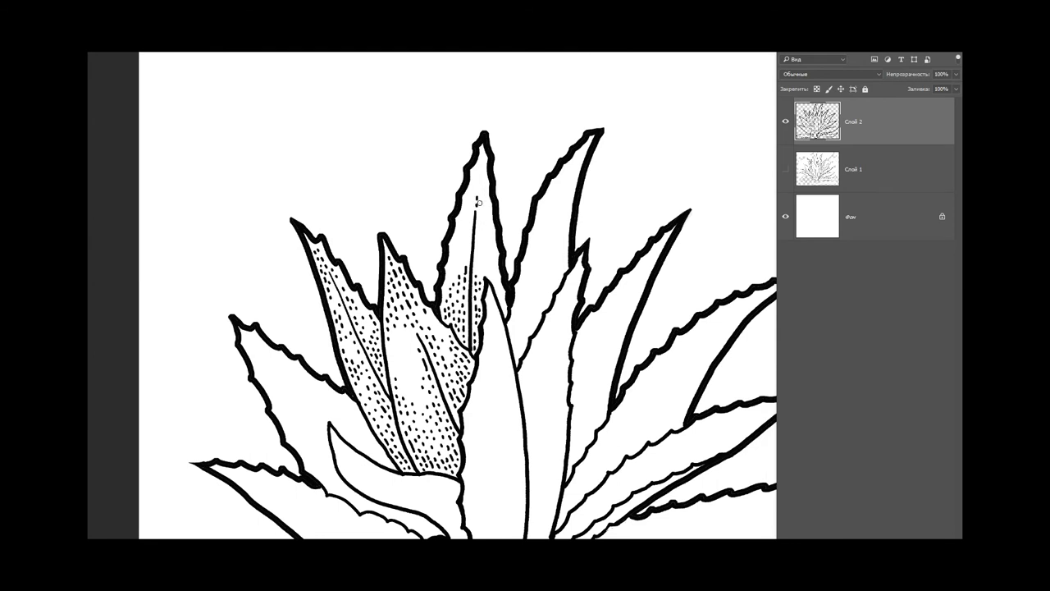
left_click(480, 225)
left_click(483, 242)
Step: Add dashes along the upper leaf's right side, near its tip, and at its center
left_click(484, 264)
left_click(494, 261)
left_click(498, 280)
left_click(482, 162)
left_click(481, 181)
left_click(486, 203)
left_click(490, 232)
Step: Draw a vein line inside the slender neighbouring leaf and dot its inner line
left_click_drag(547, 237, 525, 351)
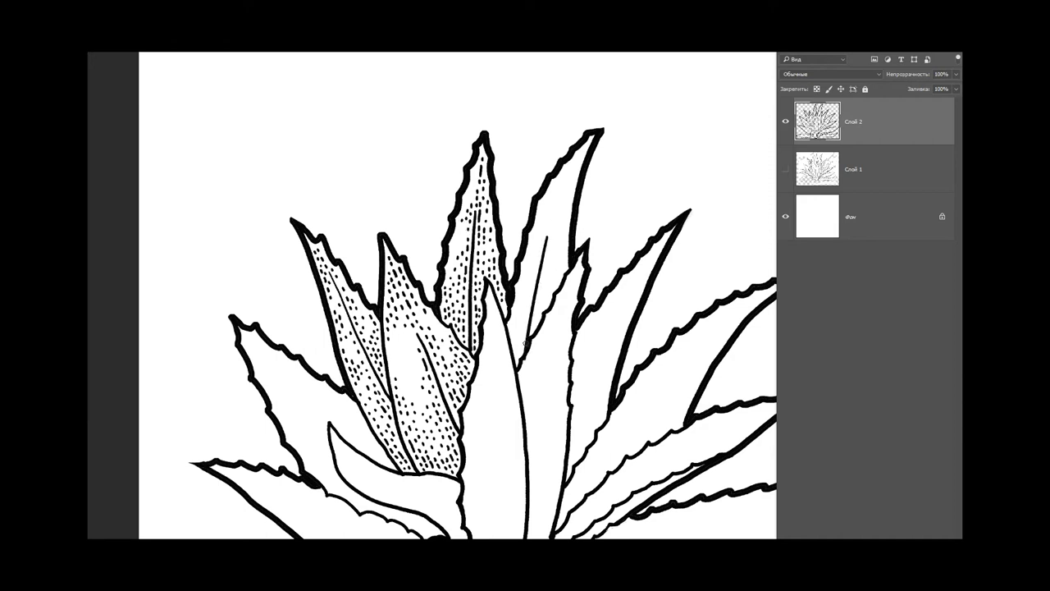
left_click(575, 171)
left_click(555, 215)
left_click_drag(546, 268, 534, 324)
Step: Dot the slender leaf down its length and add a thin vein line
left_click(556, 229)
left_click(559, 240)
left_click(554, 255)
left_click(555, 283)
left_click(561, 272)
left_click_drag(534, 277, 520, 347)
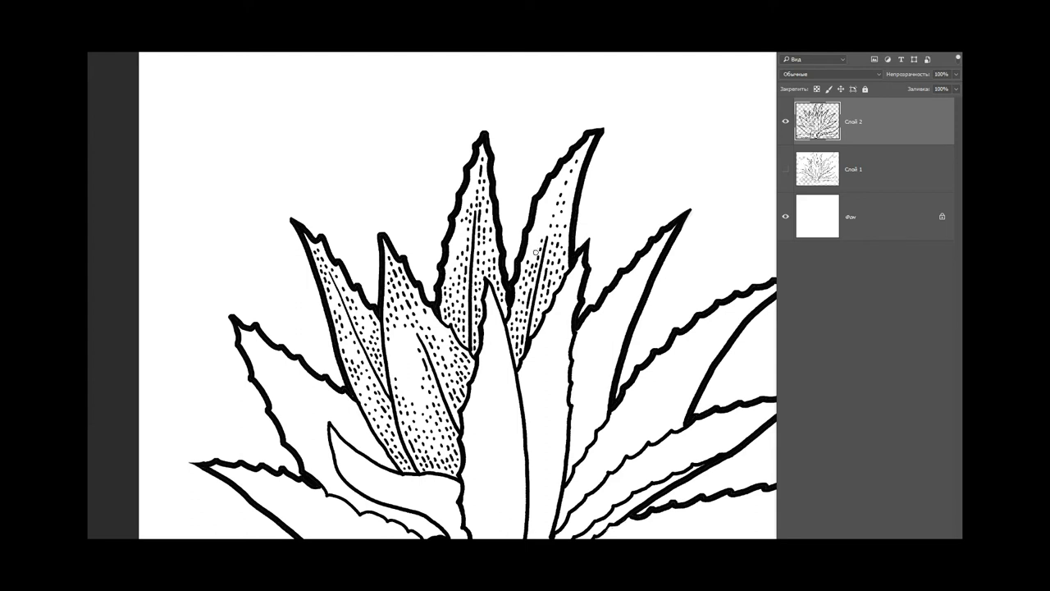
Step: Add a few dots and a long vein line down the narrow leaf
left_click_drag(598, 332, 580, 251)
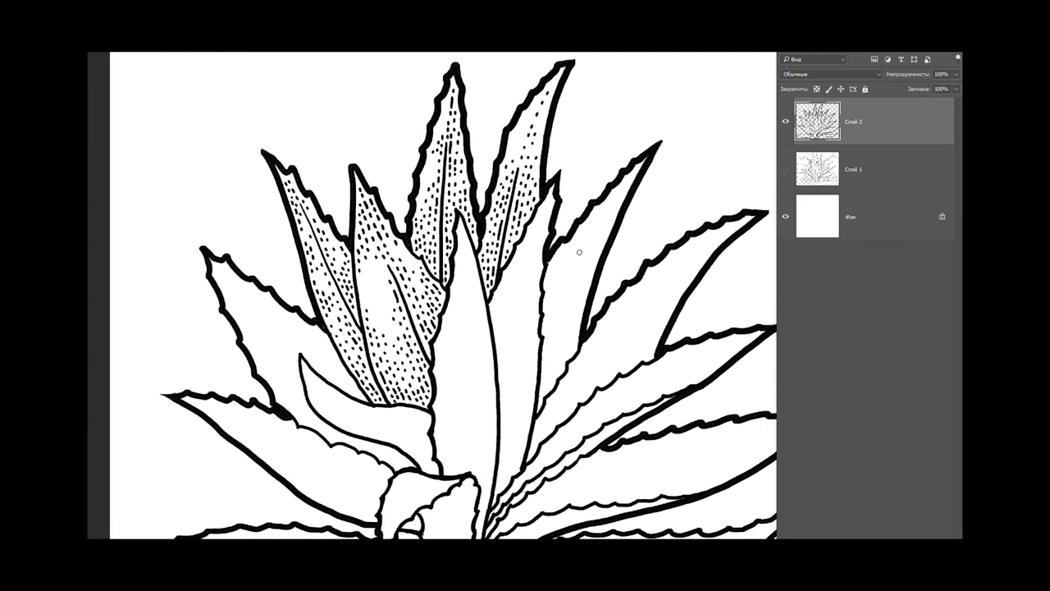
left_click(599, 217)
left_click(590, 237)
left_click_drag(585, 246, 537, 375)
Step: Stipple dots along the narrow leaf's left edge, up to its upper end
left_click(551, 287)
left_click(556, 280)
left_click(548, 310)
left_click(563, 277)
left_click(570, 261)
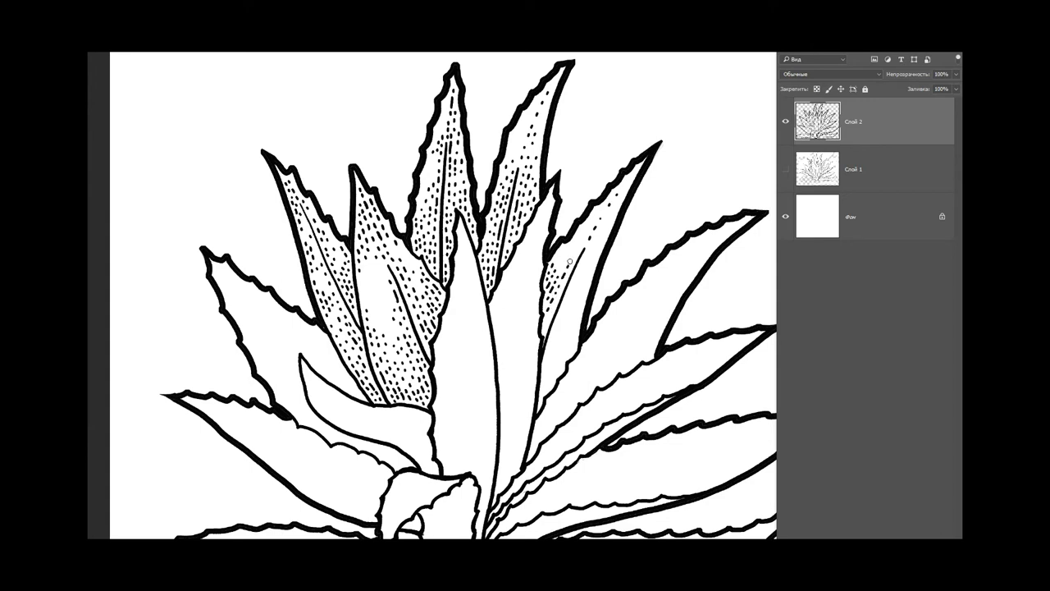
left_click(545, 328)
left_click(550, 316)
left_click(562, 269)
left_click(568, 246)
Step: Stipple the narrow leaf's lower left edge and fill in dots near its lower end
left_click(556, 328)
left_click(550, 345)
left_click(553, 356)
left_click(546, 373)
left_click(547, 379)
left_click(542, 399)
left_click(556, 368)
left_click(564, 326)
left_click(563, 341)
left_click(561, 353)
Step: Add dots down the middle and along the right edge of the narrow leaf
left_click(575, 279)
left_click(570, 297)
left_click(573, 325)
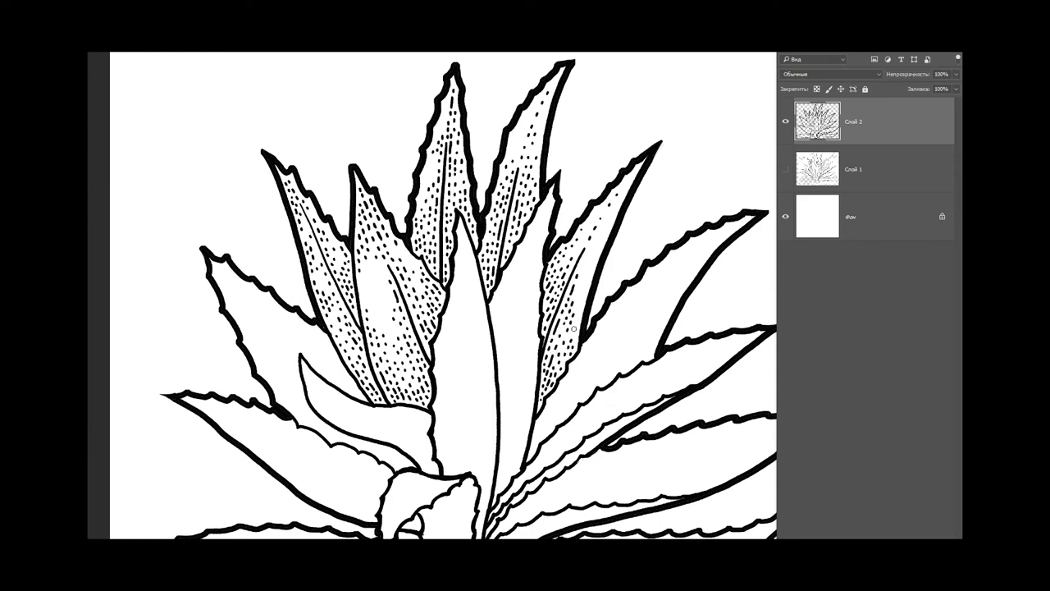
left_click(589, 273)
left_click(586, 270)
scroll(604, 244, "down", 2)
scroll(558, 230, "right", 1)
Step: Draw a vein line and short ink dashes down the leaf right of the central leaf
left_click_drag(480, 190, 454, 318)
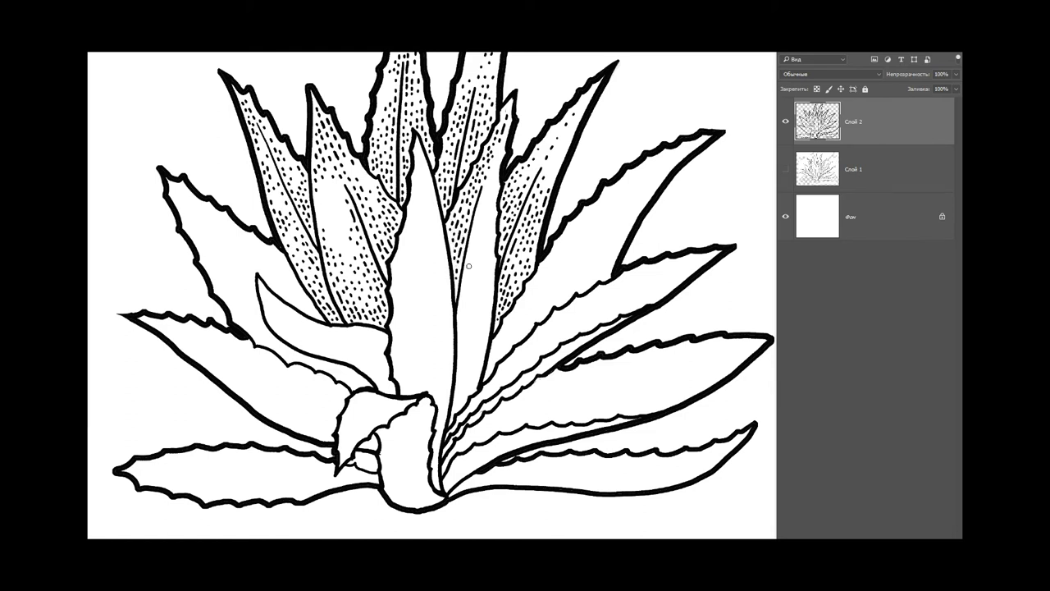
mouse_move(470, 264)
left_mouse_down()
mouse_move(455, 411)
mouse_move(468, 406)
left_mouse_up()
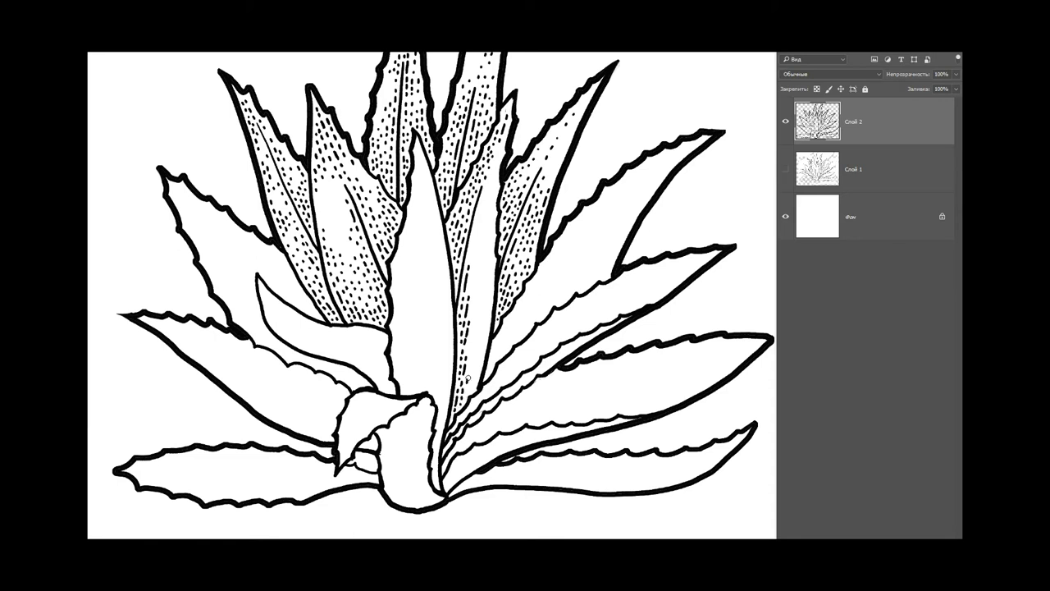
left_click_drag(470, 366, 474, 385)
left_click_drag(472, 312, 481, 325)
Step: Undo a stray stroke and draw a dashed vein down the central leaf
left_click(473, 276)
scroll(525, 302, "down", 1)
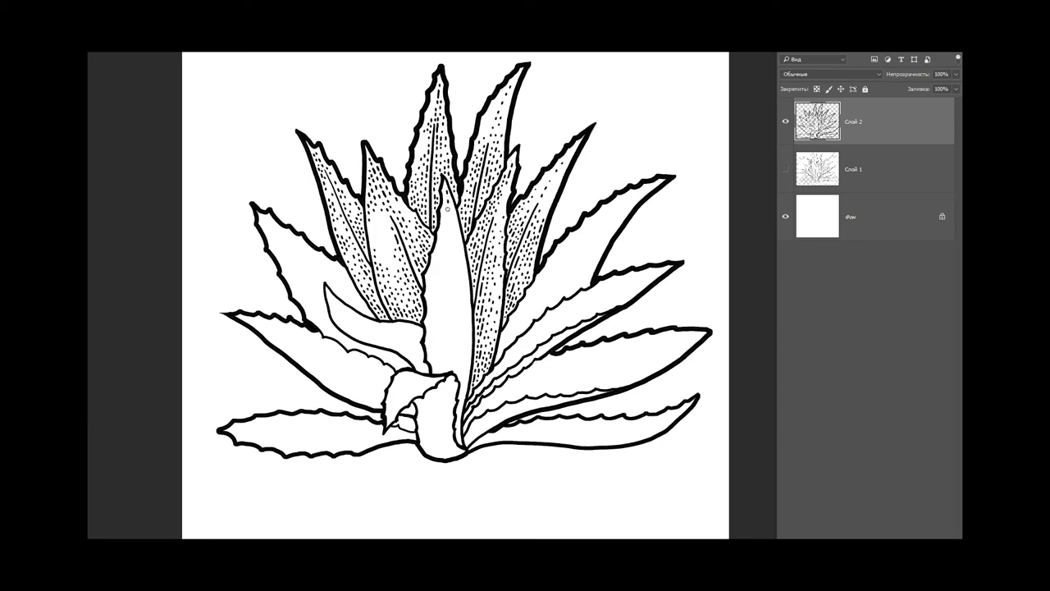
key("ctrl+z")
left_click_drag(449, 233, 450, 374)
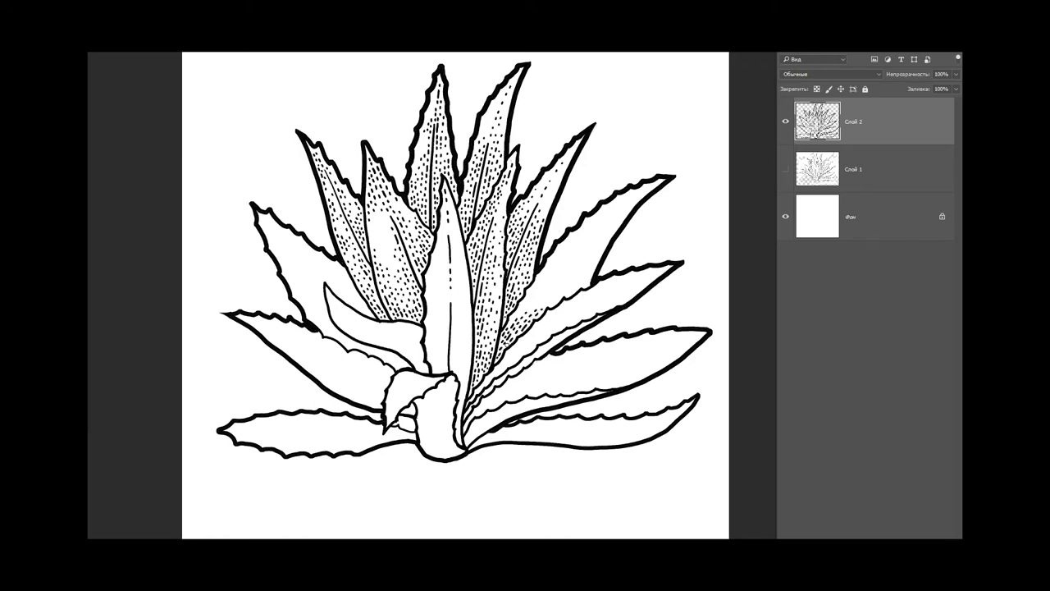
Step: Draw a dashed vein line along the midline of the leaf on the right
left_click_drag(611, 215, 535, 307)
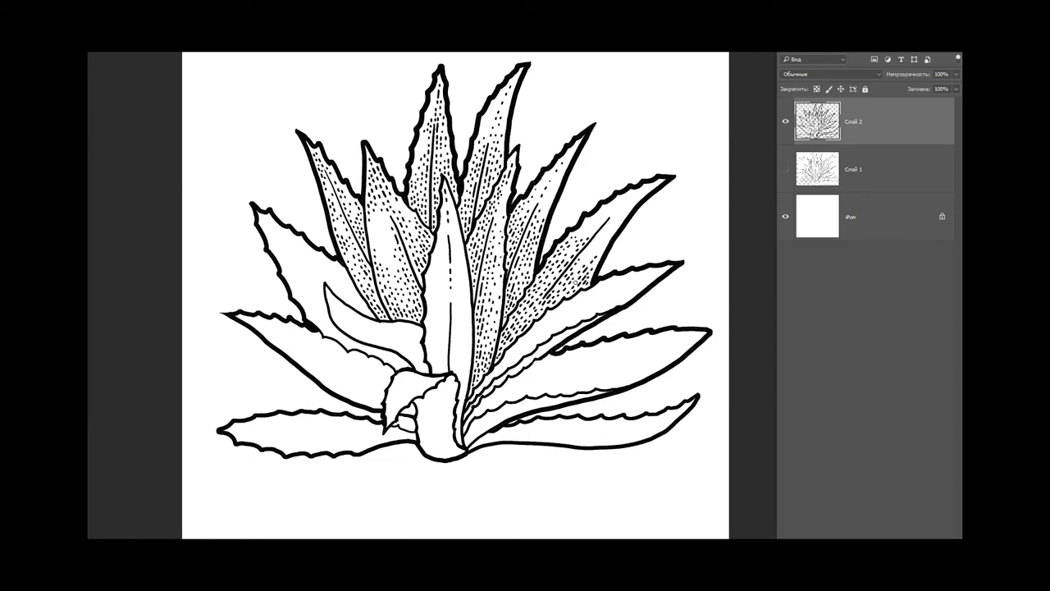
left_click_drag(610, 226, 640, 190)
left_click_drag(611, 220, 619, 215)
Step: Stipple the lower part, base and left edge of the central leaf
left_click(455, 359)
left_click(467, 374)
left_click(465, 384)
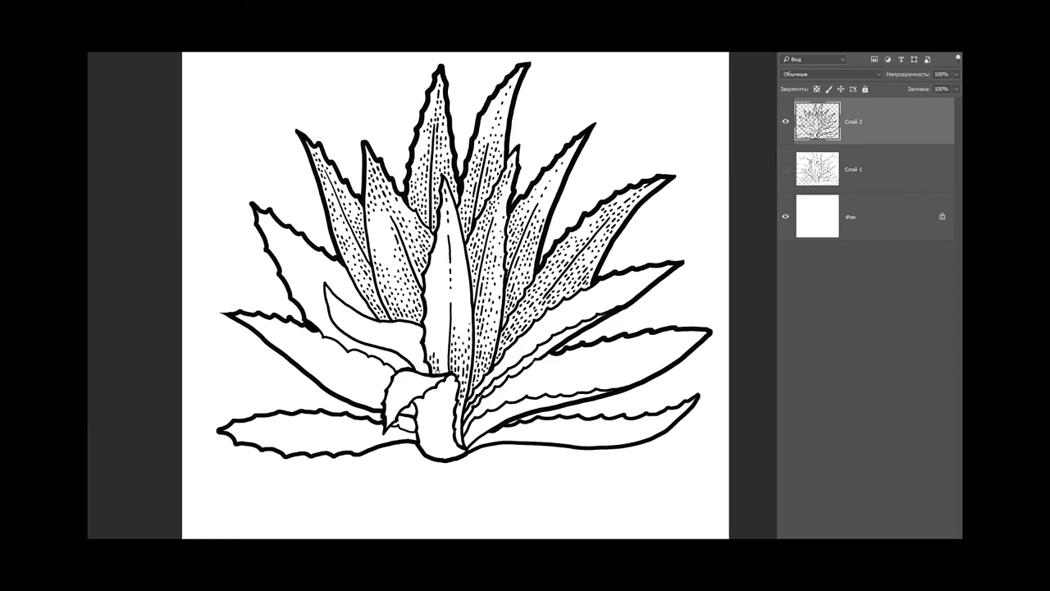
left_click(442, 356)
left_click(431, 346)
left_click(447, 313)
left_click(439, 329)
Step: Scatter stipple dots across the central leaf's left edge, midline and upper area
left_click(440, 333)
left_click(429, 321)
left_click(447, 296)
left_click(430, 299)
left_click(435, 289)
left_click(433, 310)
left_click(453, 297)
left_click(466, 313)
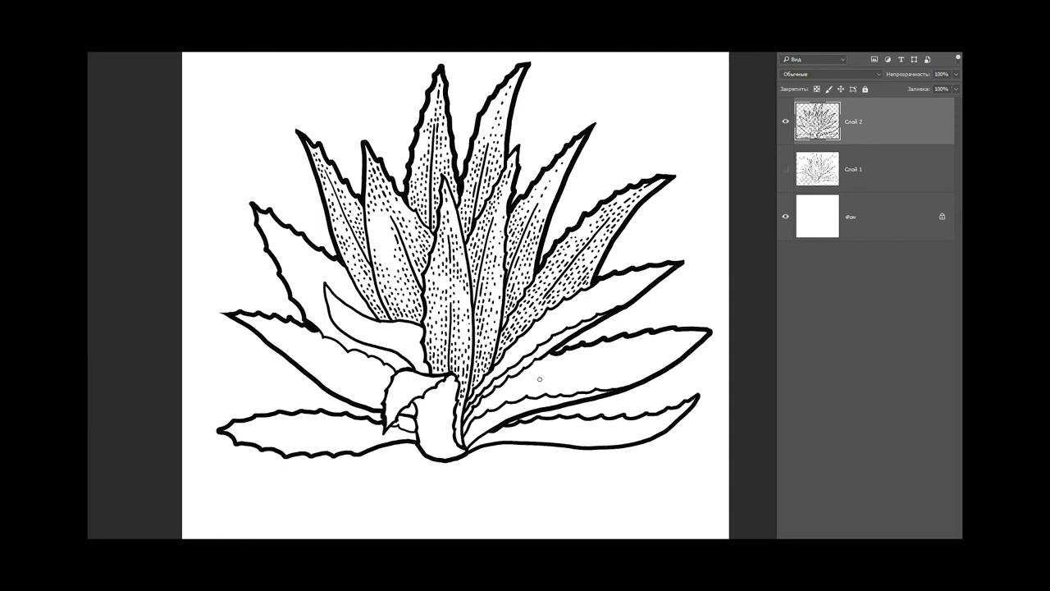
Step: Draw hatching strokes and a long vein stroke along the leaf reaching right
left_click_drag(576, 317, 663, 267)
mouse_move(588, 313)
left_mouse_down()
mouse_move(619, 295)
mouse_move(586, 317)
left_mouse_up()
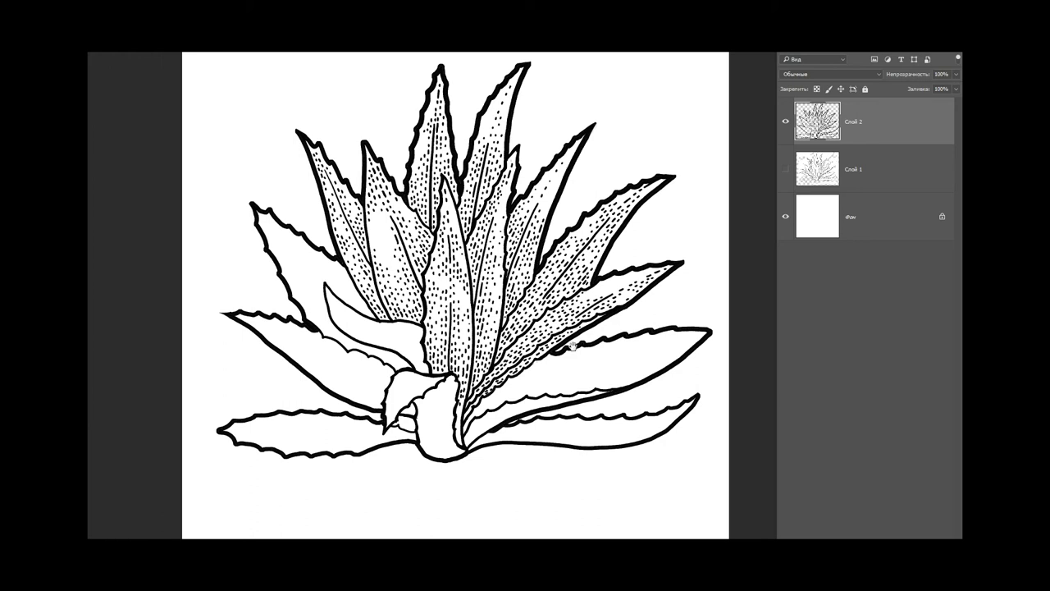
left_click_drag(572, 347, 531, 266)
left_click_drag(477, 315, 633, 260)
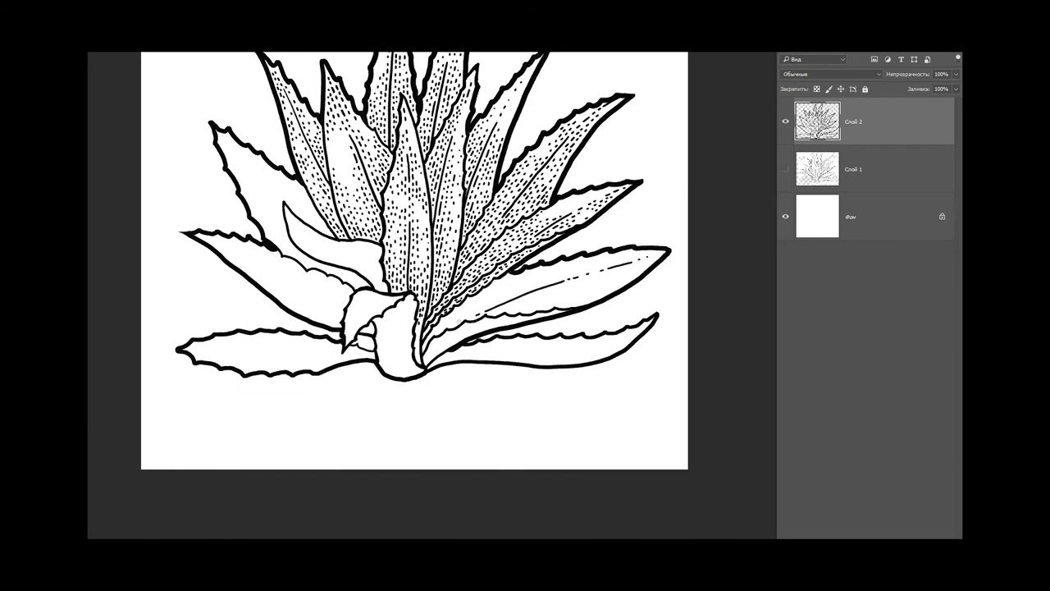
Step: Stipple dots and dashes along the long right leaf from its inner line to its tip
left_click_drag(503, 312, 525, 301)
left_click_drag(549, 291, 560, 289)
left_click(528, 311)
left_click_drag(539, 305, 561, 302)
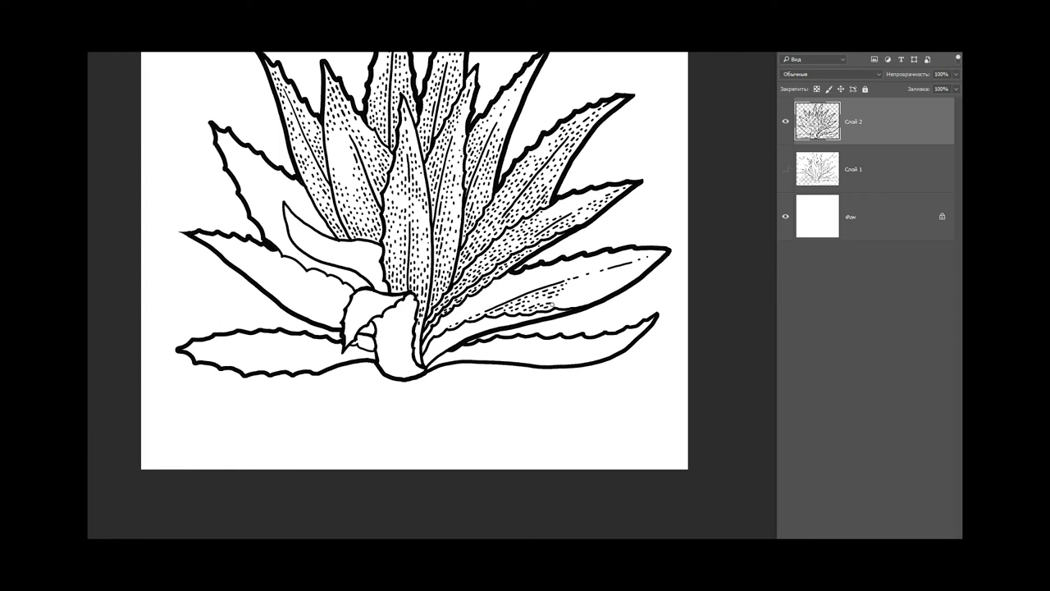
left_click(599, 274)
left_click(573, 285)
left_click(568, 292)
left_click_drag(584, 299, 654, 257)
left_click(574, 298)
left_click(650, 276)
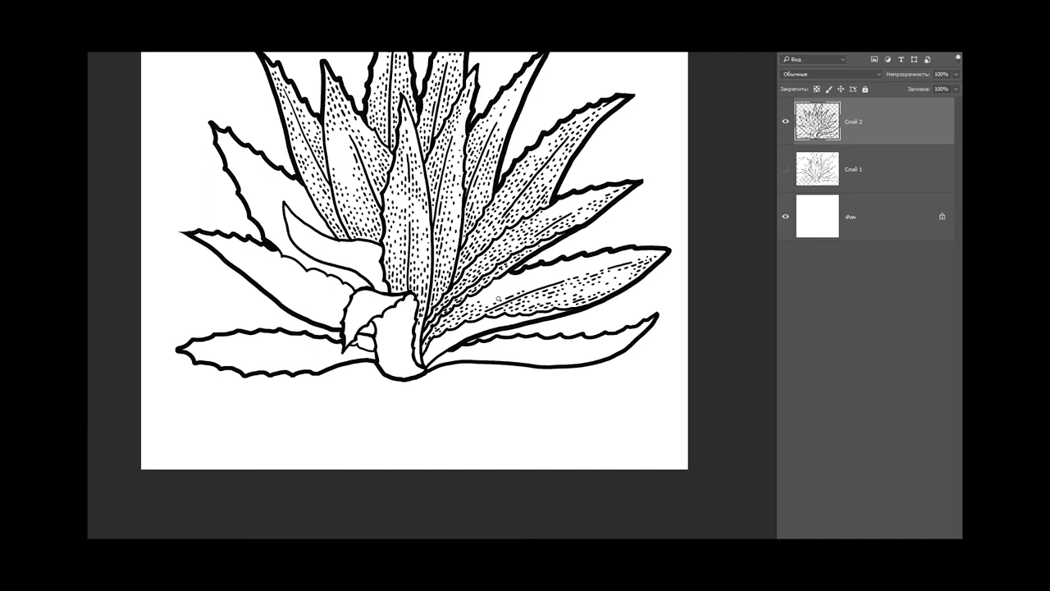
left_click(485, 302)
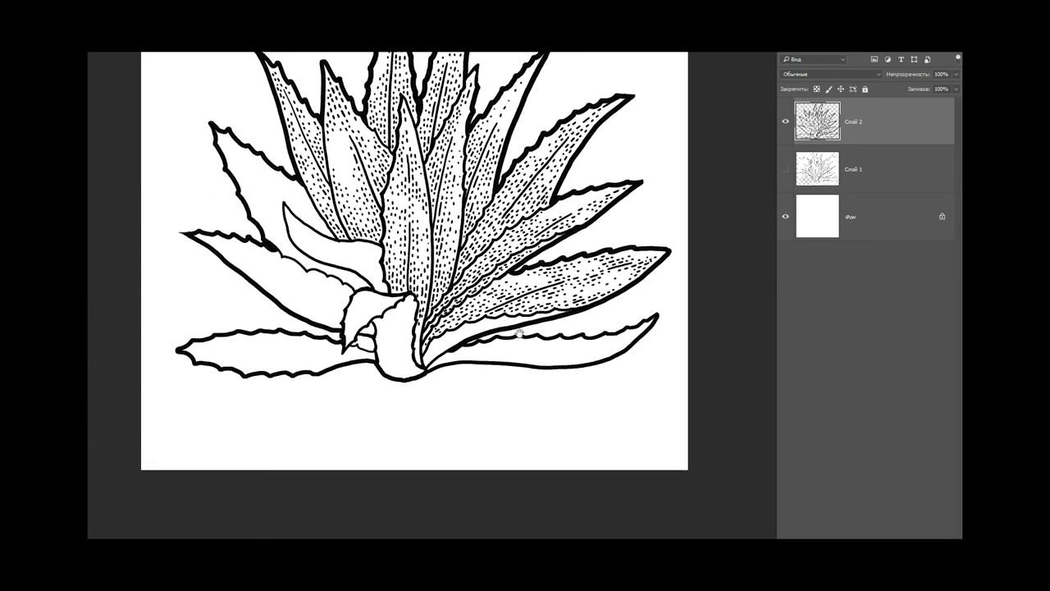
scroll(440, 308, "down", 2)
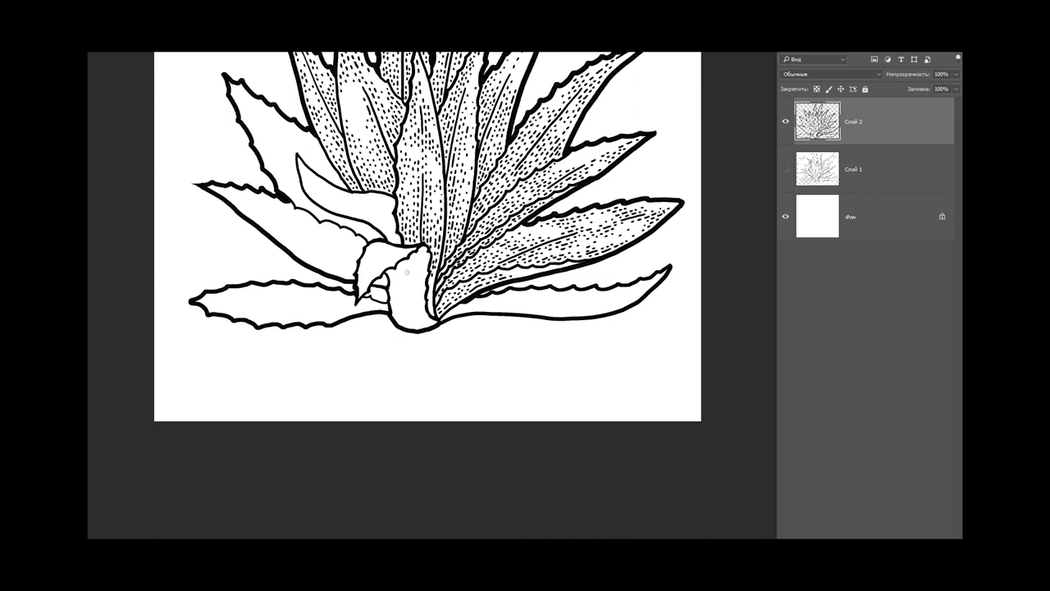
Step: Shade the leaf-base bulb with vein strokes and stipple dots along its edges
left_click_drag(406, 260, 410, 318)
mouse_move(413, 257)
left_mouse_down()
mouse_move(415, 270)
mouse_move(425, 260)
mouse_move(423, 315)
mouse_move(399, 271)
mouse_move(396, 300)
mouse_move(405, 326)
mouse_move(416, 325)
left_mouse_up()
left_click(420, 274)
left_click(392, 281)
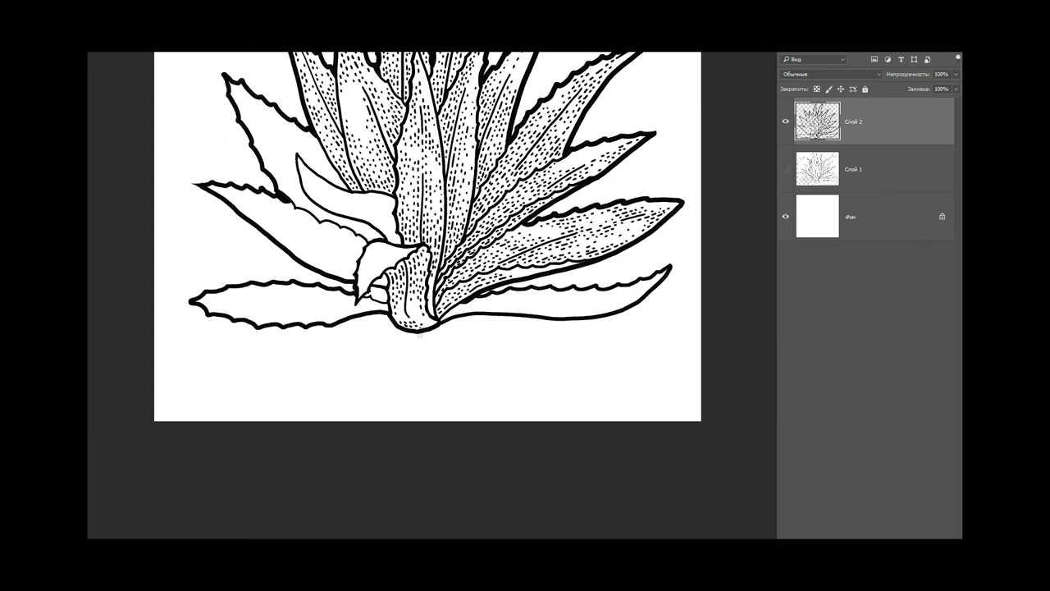
left_click_drag(431, 281, 430, 303)
Step: Darken the small curled leaf with stipple dots
left_click(397, 253)
left_click(371, 251)
left_click(375, 254)
mouse_move(364, 269)
left_mouse_down()
mouse_move(391, 294)
mouse_move(412, 247)
left_mouse_up()
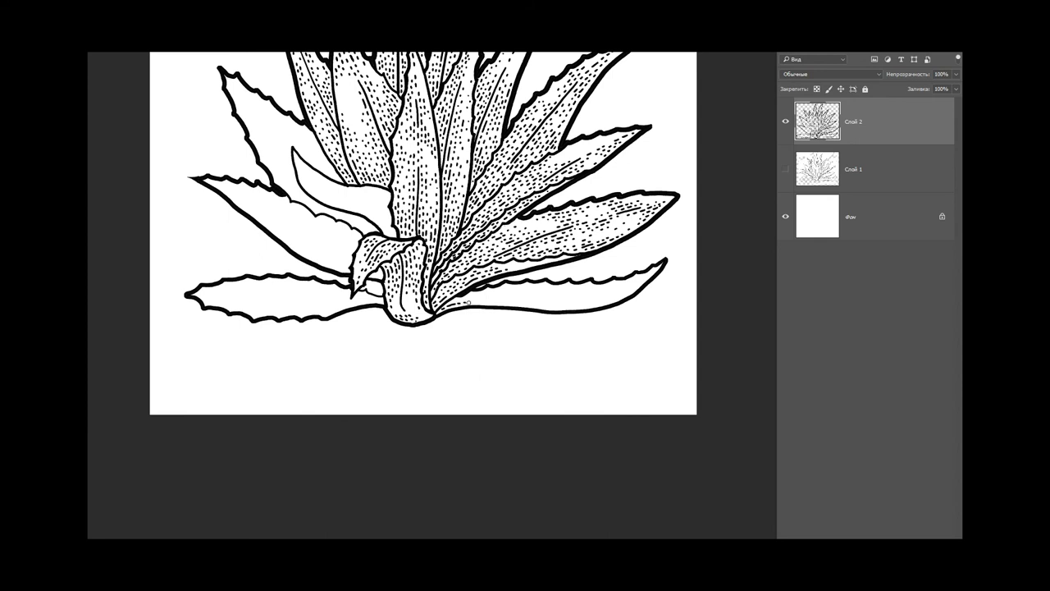
Step: Stipple dots and short dashes along the base of the lower-right leaf
left_click(455, 300)
left_click(465, 299)
left_click_drag(480, 297, 501, 295)
left_click(509, 304)
left_click(512, 297)
left_click_drag(538, 306, 604, 305)
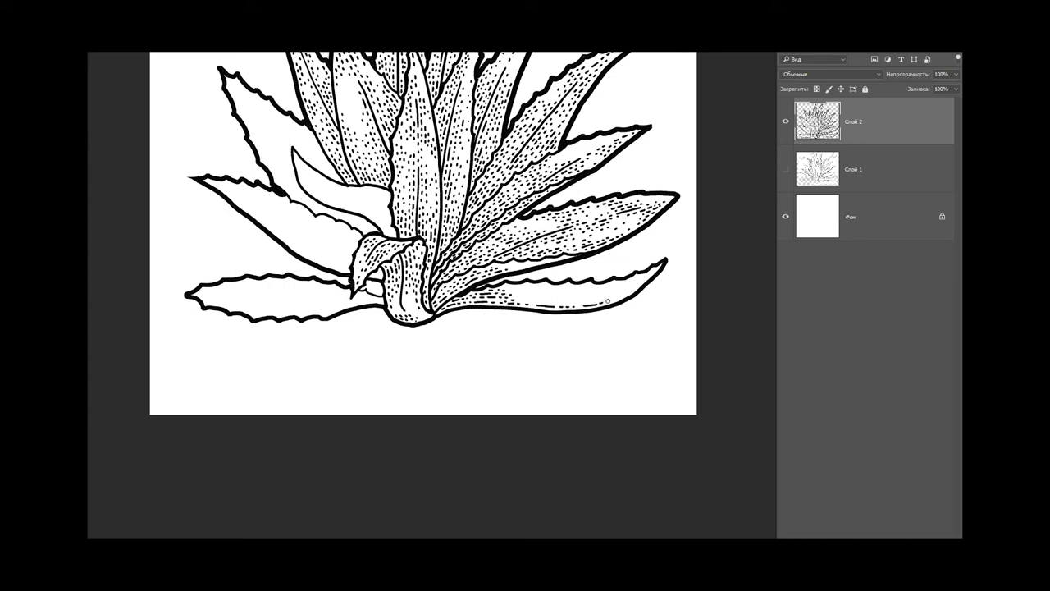
left_click(577, 305)
left_click(580, 301)
Step: Add dots and small dashes toward the lower-right leaf's tip
left_click(610, 286)
left_click(605, 291)
left_click(604, 298)
left_click(620, 291)
left_click(637, 281)
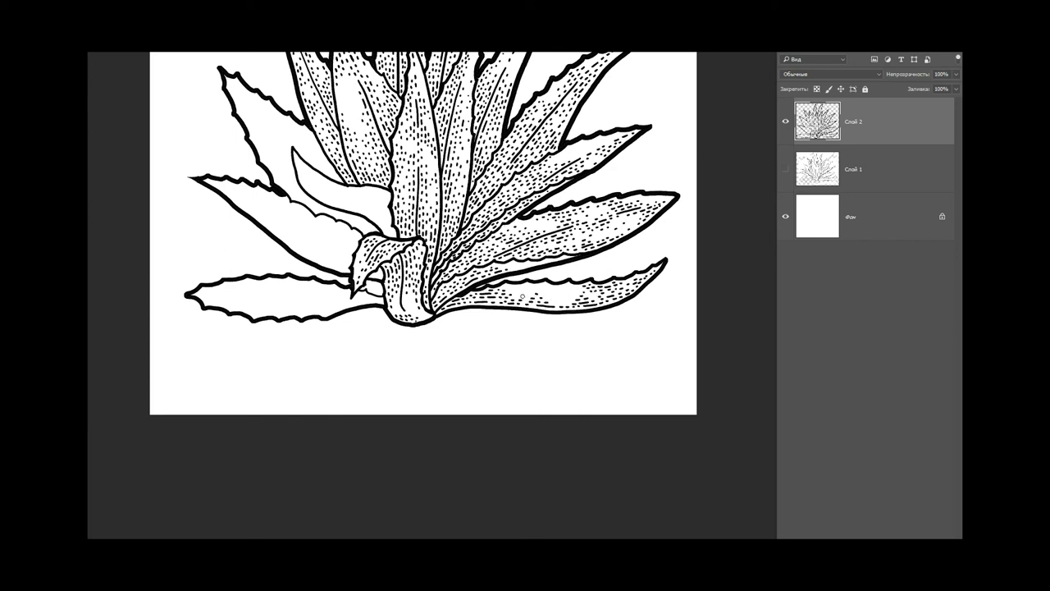
left_click_drag(556, 300, 571, 297)
left_click_drag(511, 328, 640, 295)
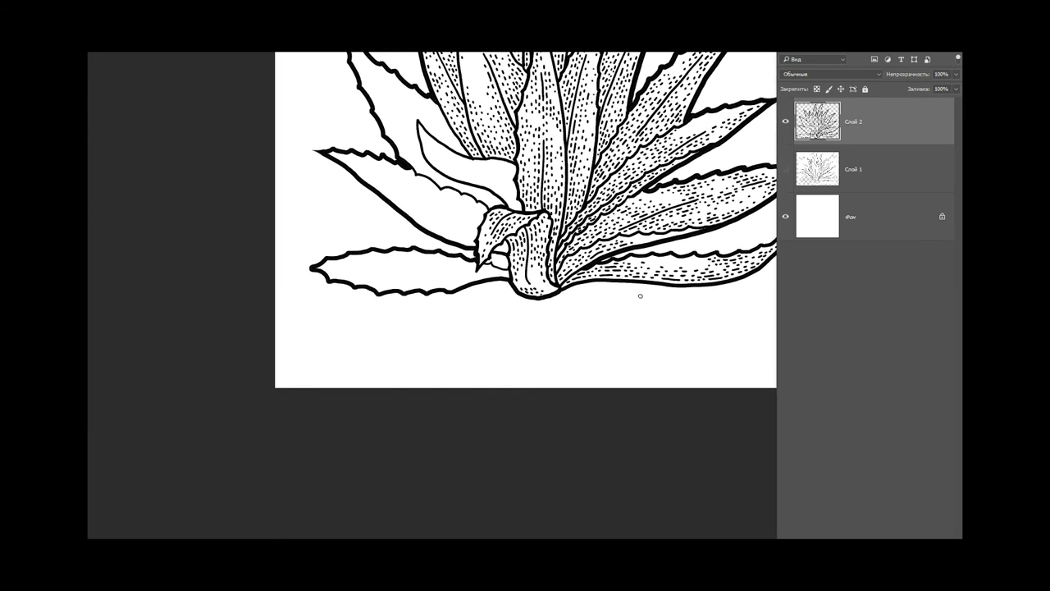
Step: Draw a dash across the lower-left leaf, undoing a stray long stroke, and stipple dots near its tip
left_click_drag(363, 272, 477, 265)
key("ctrl+z")
left_click_drag(371, 269, 508, 271)
left_click(337, 272)
left_click(338, 276)
left_click(347, 276)
left_click(355, 280)
left_click(359, 276)
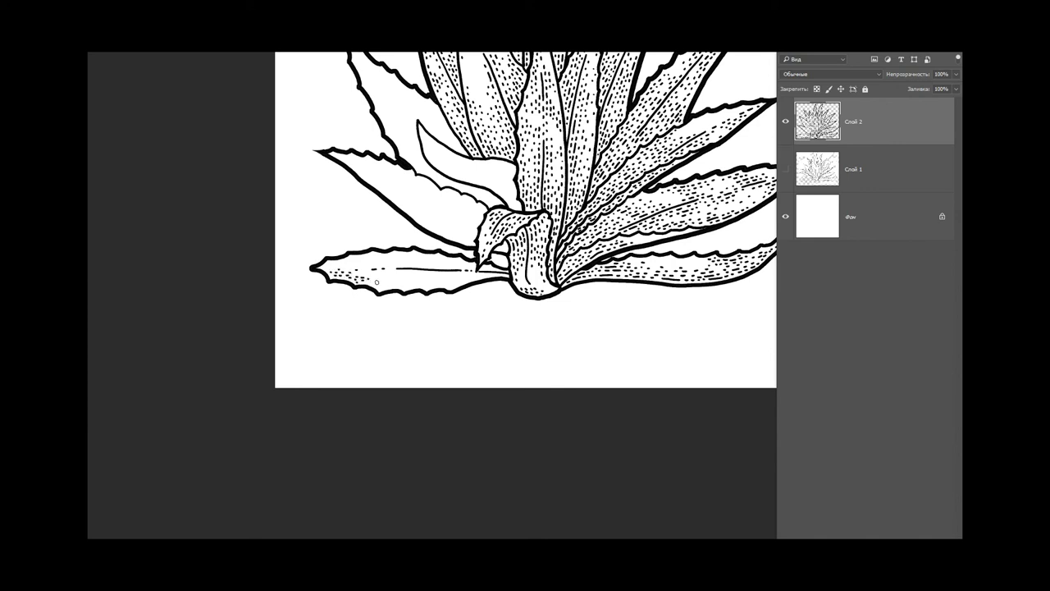
left_click(368, 282)
Step: Extend stipple dots and short dashes along the middle of the lower-left leaf
left_click(381, 282)
left_click(382, 288)
left_click(401, 286)
left_click(382, 271)
left_click(389, 272)
left_click(391, 275)
left_click(401, 275)
left_click(463, 274)
left_click(466, 279)
left_click(450, 284)
Step: Add short ink dashes along the lower-left leaf and near its left tip
left_click_drag(397, 264, 417, 258)
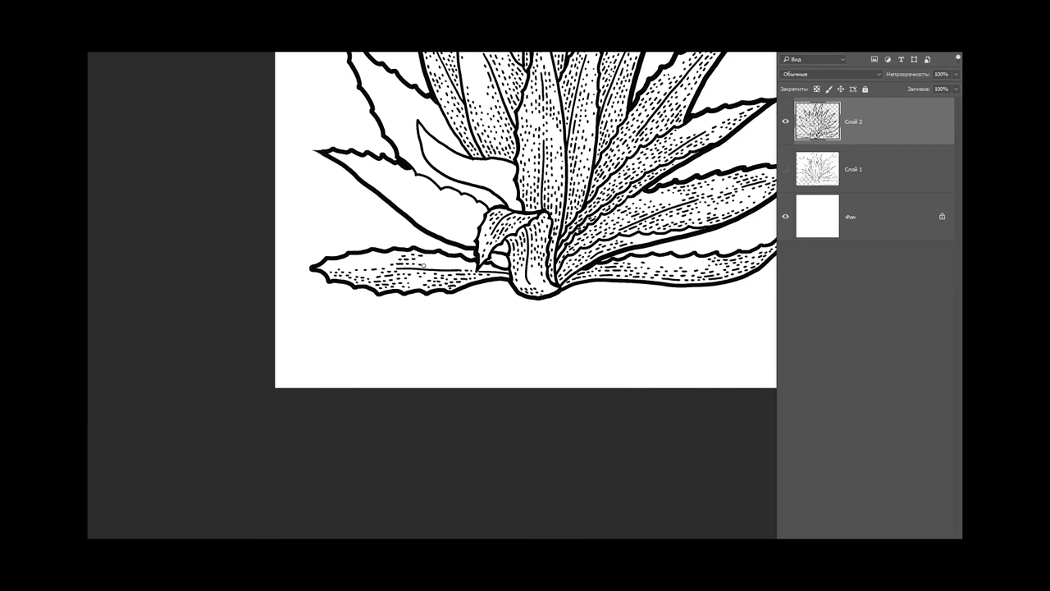
left_click_drag(425, 263, 434, 262)
left_click_drag(451, 267, 490, 270)
left_click_drag(325, 266, 364, 257)
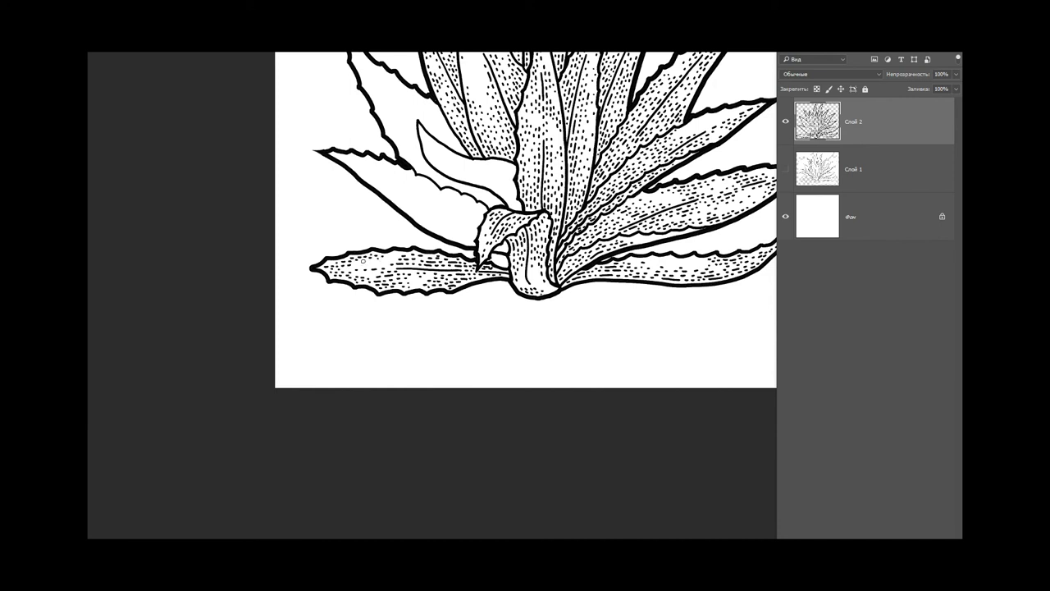
left_click_drag(461, 271, 461, 306)
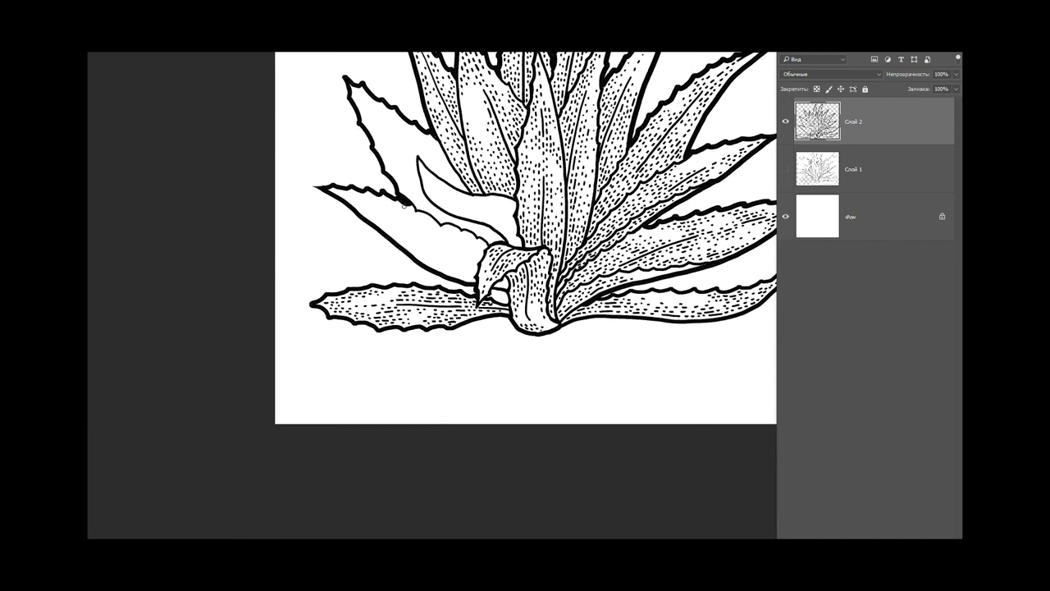
Step: Thicken one leaf-tip outline and begin shading the pale left leaf with a thin line and dots
left_click_drag(403, 205, 414, 210)
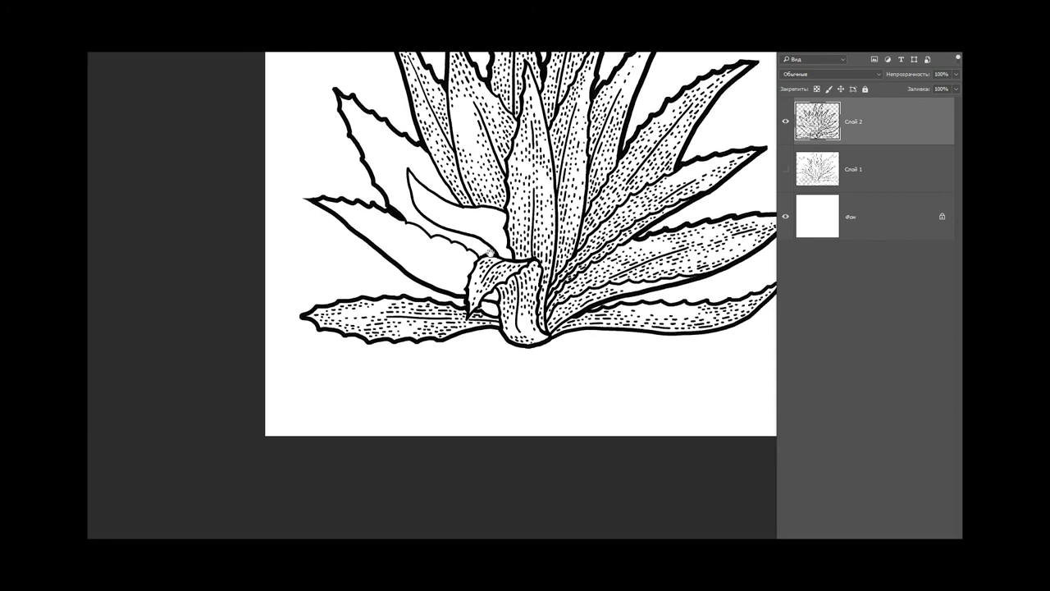
left_click_drag(472, 193, 426, 238)
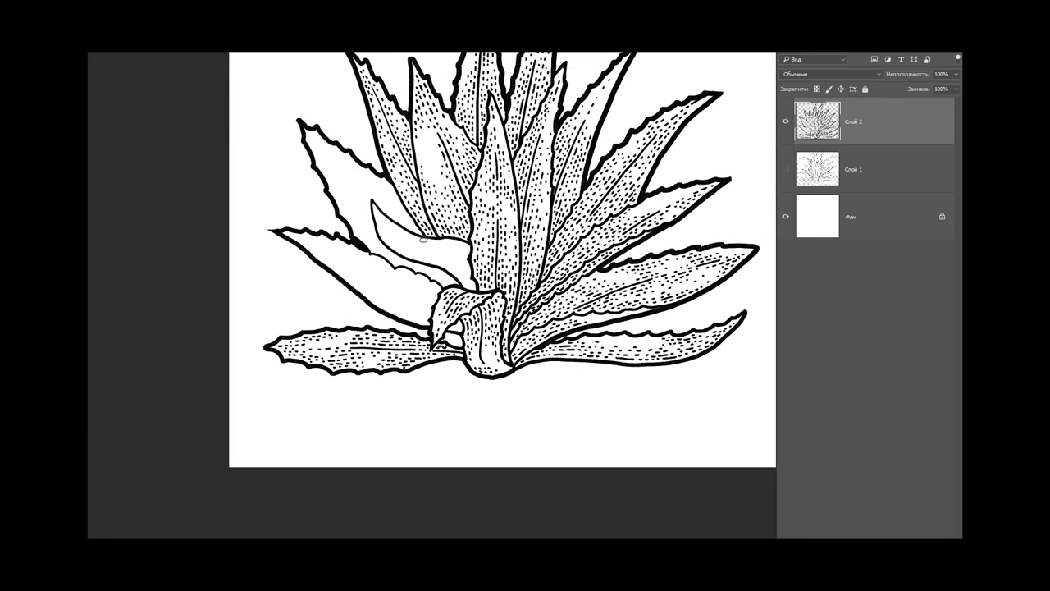
mouse_move(407, 244)
left_mouse_down()
mouse_move(461, 257)
mouse_move(472, 272)
left_mouse_up()
left_click(386, 225)
left_click(381, 222)
Step: Add dots and dashed shading lines down the pale left leaf, undoing one stray stroke
left_click_drag(513, 271, 487, 315)
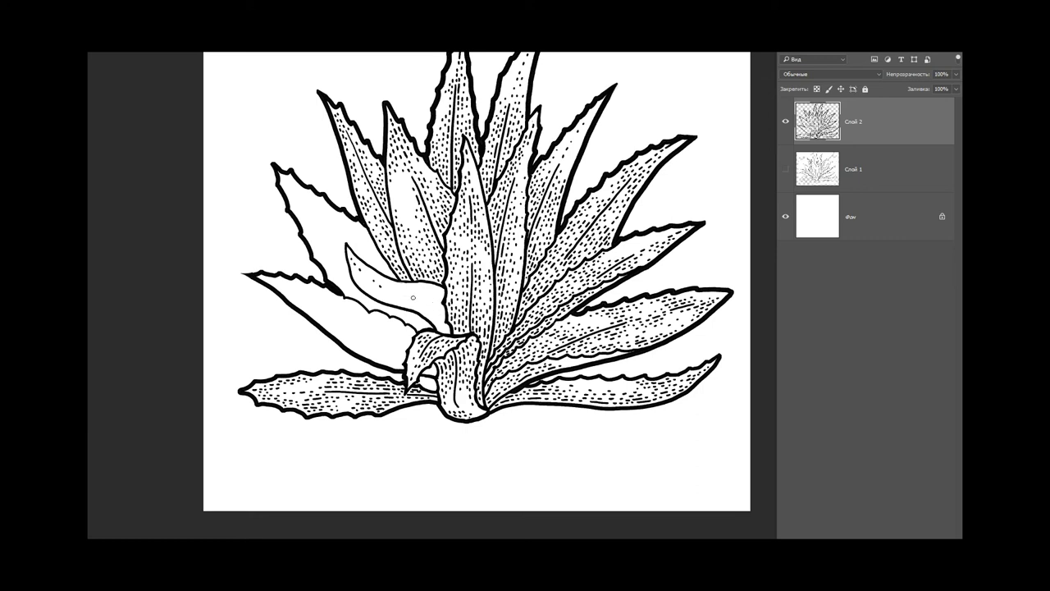
left_click(391, 294)
left_click_drag(394, 294, 448, 316)
key("ctrl+z")
mouse_move(308, 209)
left_mouse_down()
mouse_move(345, 248)
mouse_move(345, 286)
mouse_move(371, 305)
left_mouse_up()
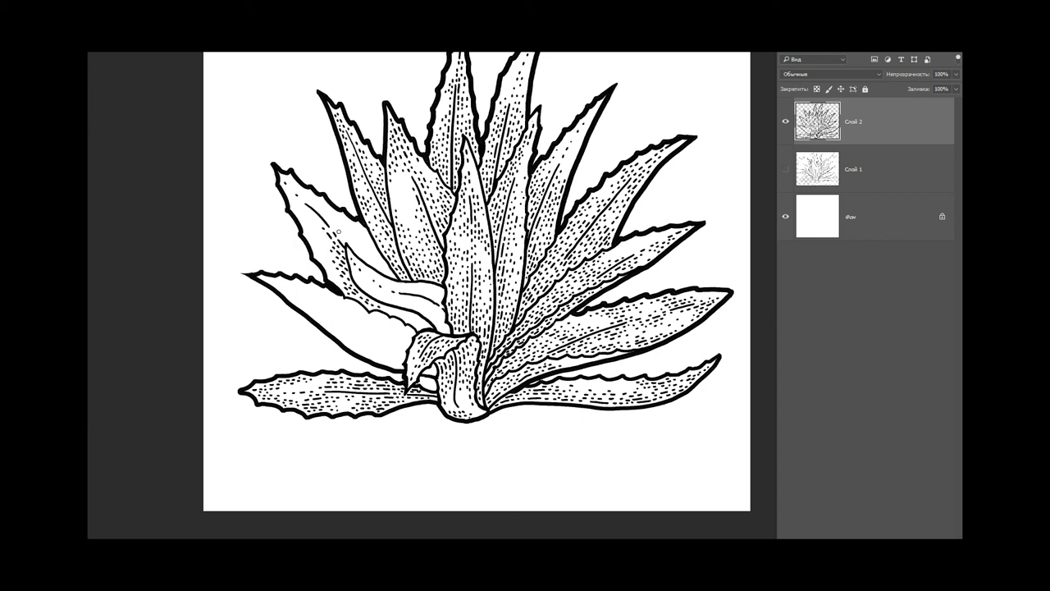
left_click_drag(338, 232, 378, 264)
Step: Stipple dots down the pale left leaf and into the upper-left leaf
left_click(309, 236)
left_click(311, 225)
left_click(321, 256)
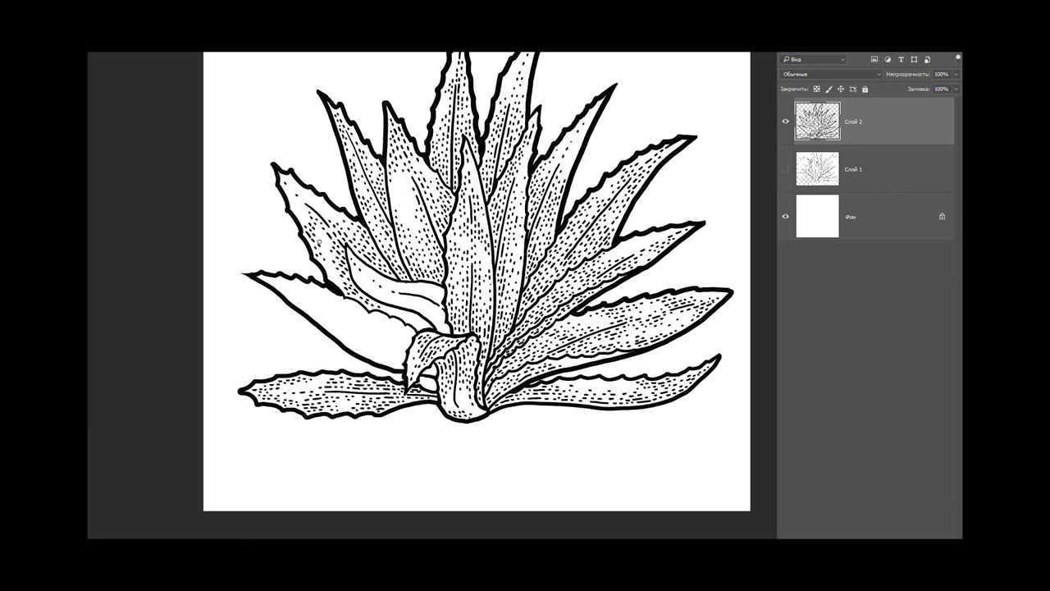
left_click(324, 264)
left_click(330, 274)
left_click(295, 210)
left_click(297, 200)
Step: Add short ink dashes along the large left leaf and its edge
mouse_move(398, 333)
left_mouse_down()
mouse_move(366, 305)
mouse_move(427, 311)
mouse_move(461, 294)
mouse_move(474, 309)
left_mouse_up()
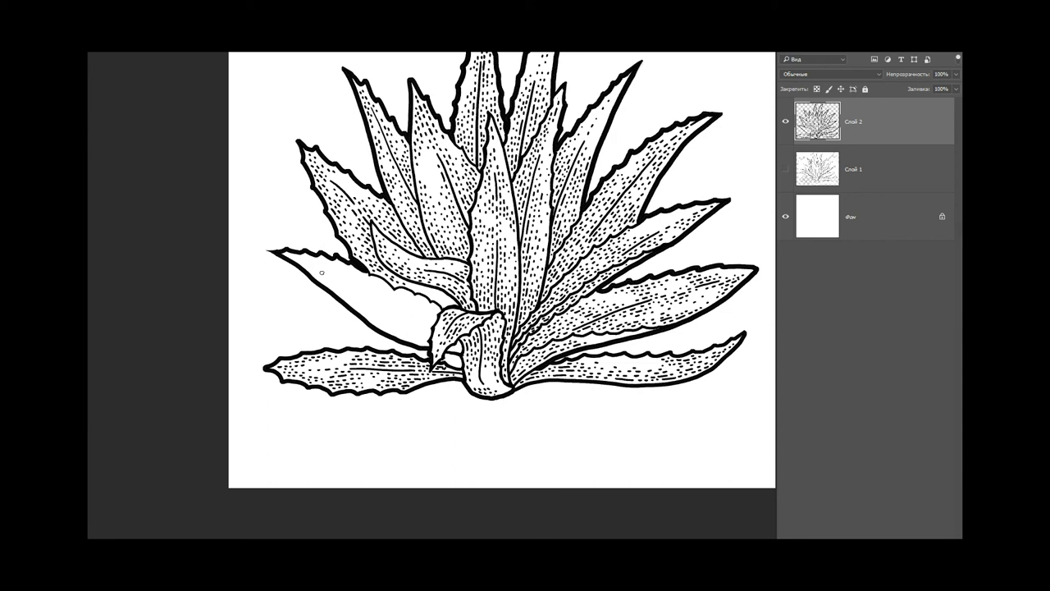
mouse_move(380, 327)
left_mouse_down()
mouse_move(427, 344)
mouse_move(417, 336)
mouse_move(428, 336)
mouse_move(430, 321)
mouse_move(388, 321)
mouse_move(400, 324)
left_mouse_up()
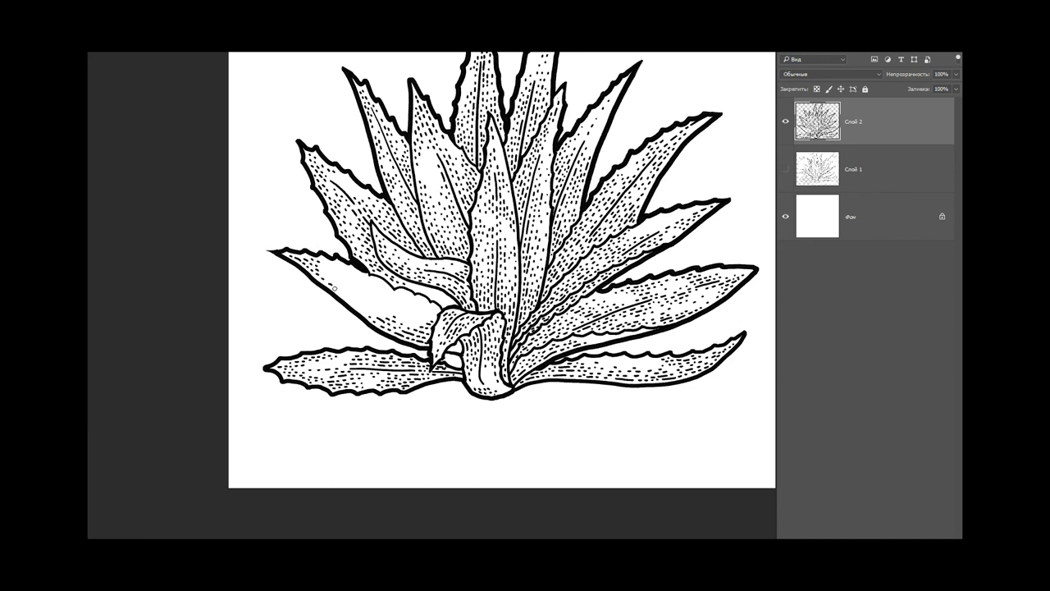
left_click_drag(347, 290, 354, 293)
left_click_drag(399, 294, 408, 297)
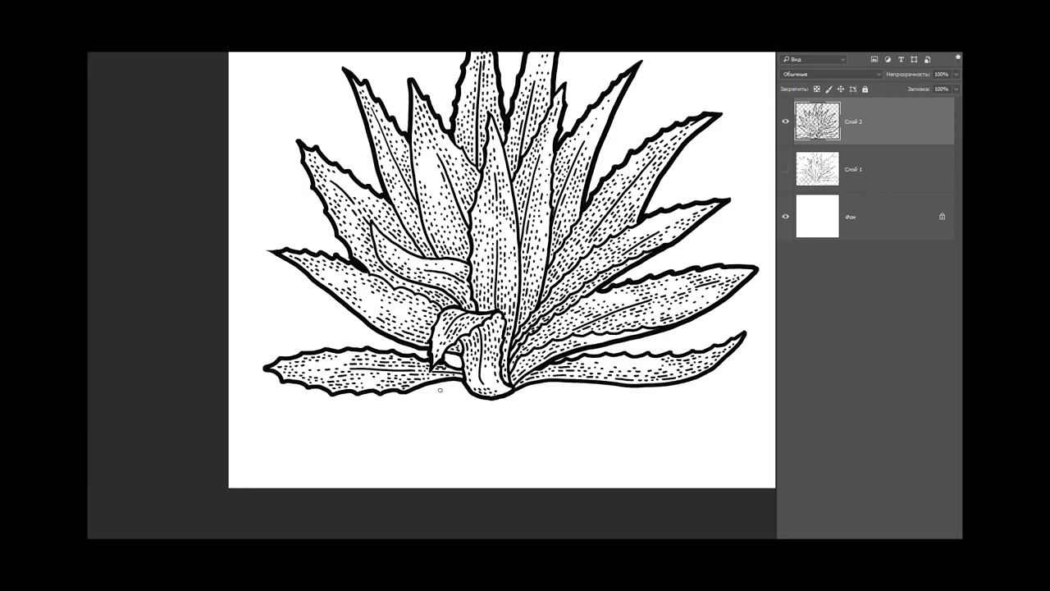
Step: Zoom out and scale the aloe drawing up slightly with Free Transform, then apply it
key("ctrl+minus")
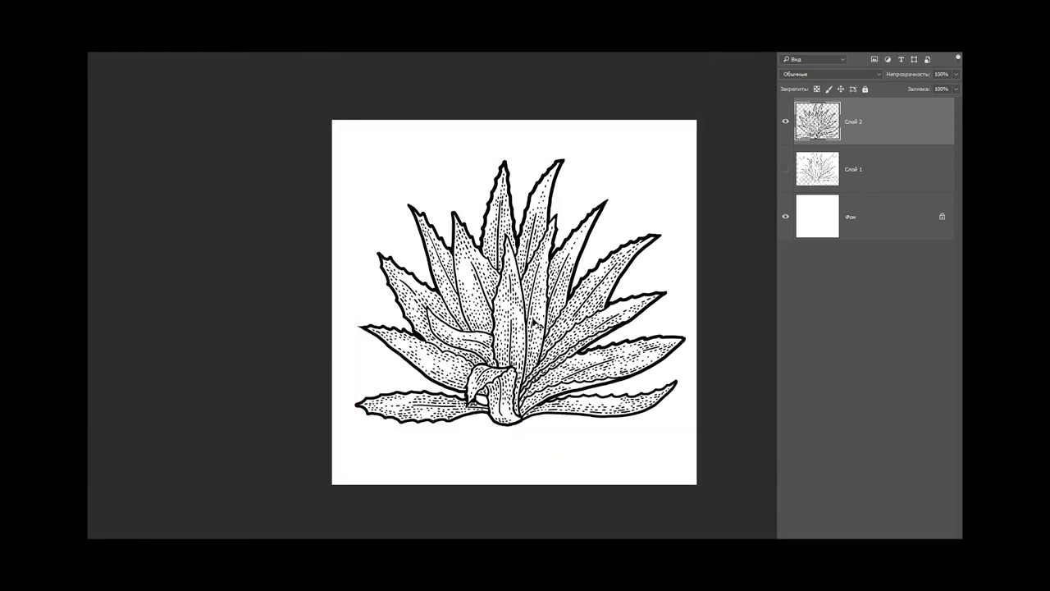
key("ctrl+t")
left_click_drag(686, 155, 696, 151)
left_click_drag(611, 215, 593, 238)
key("Return")
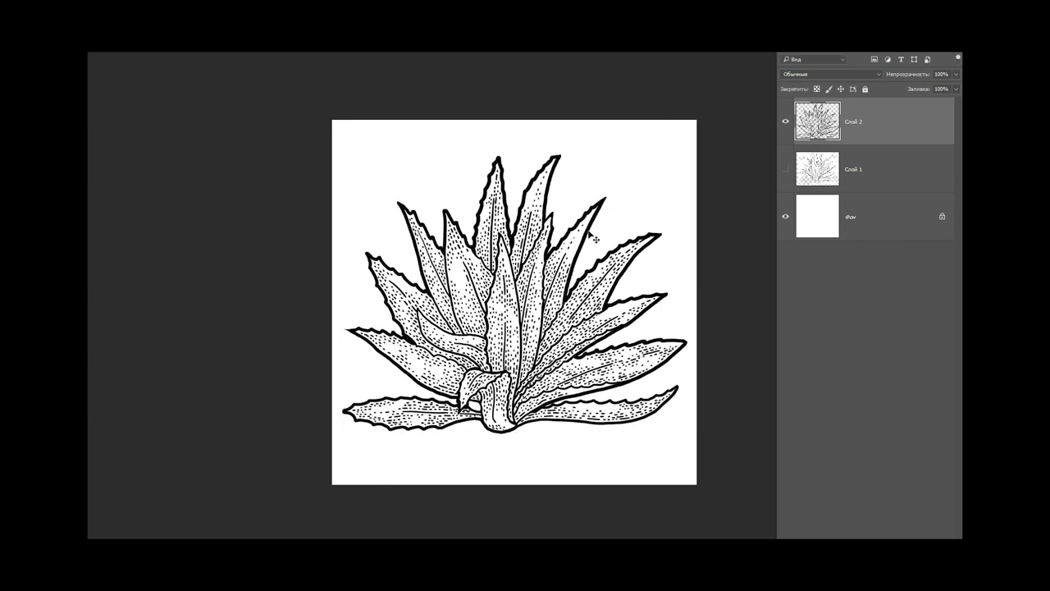